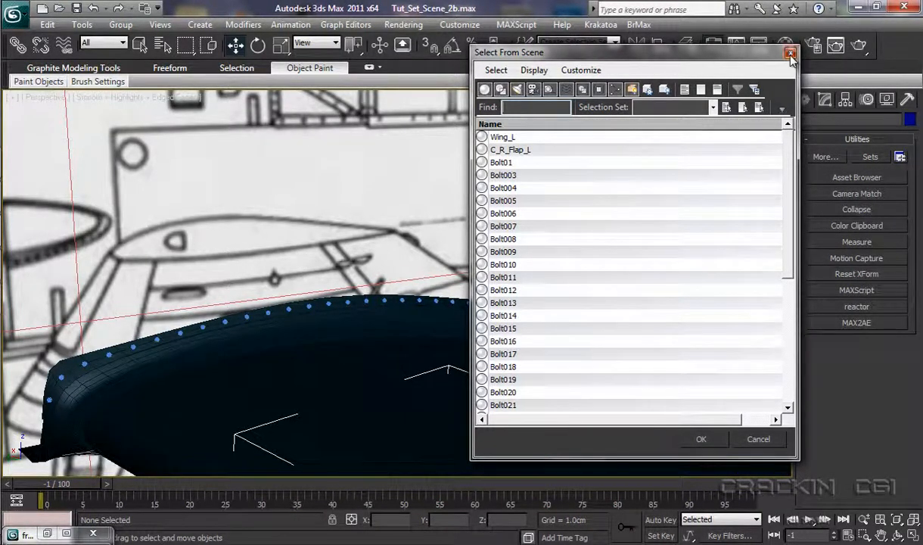
# - Attach Bolt003 through Bolt040 to the Wing_L editable poly, leaving Bolt01 separate, and deselect the wing
pyautogui.click(789, 53)
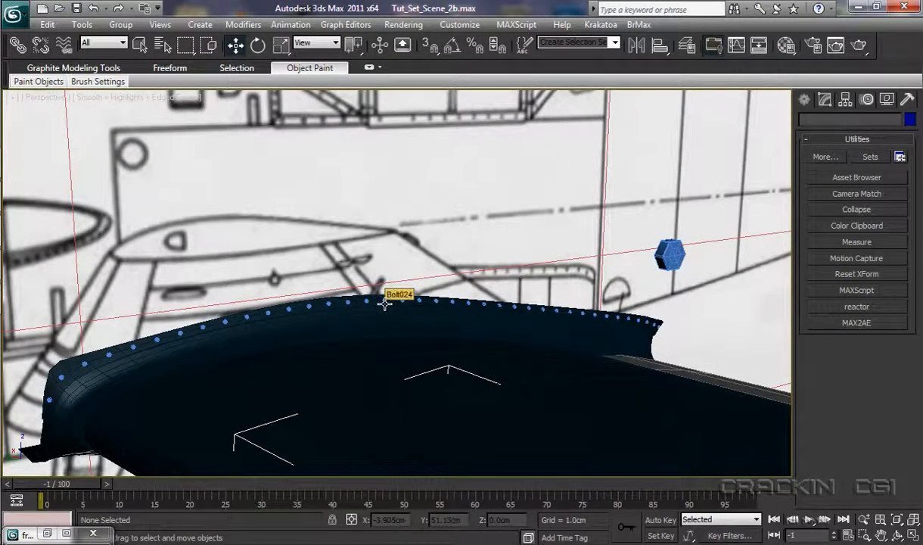
pyautogui.click(573, 339)
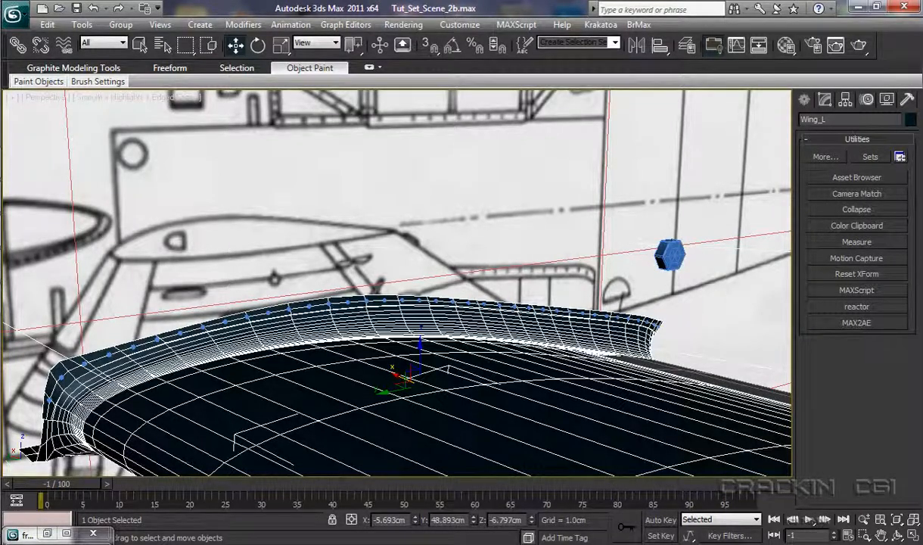
pyautogui.click(824, 100)
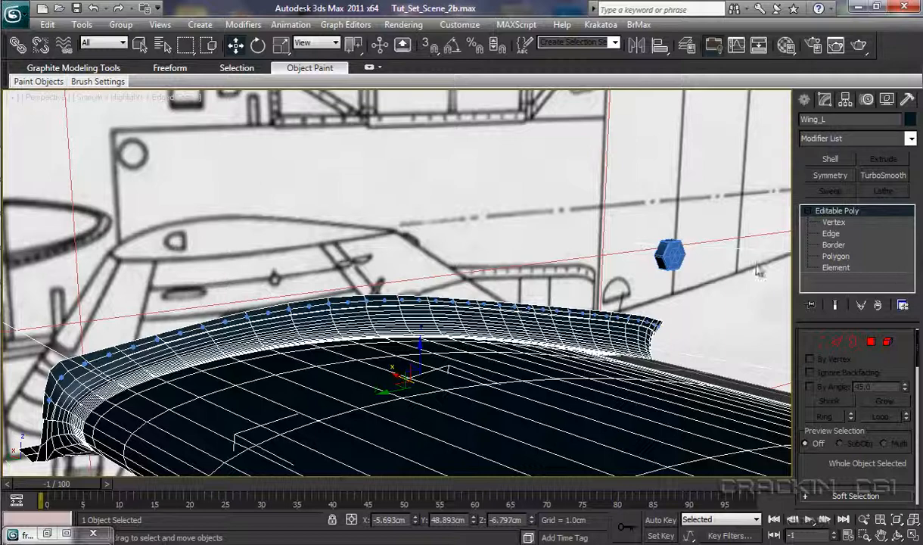
pyautogui.moveTo(788, 270); pyautogui.dragTo(744, 277)
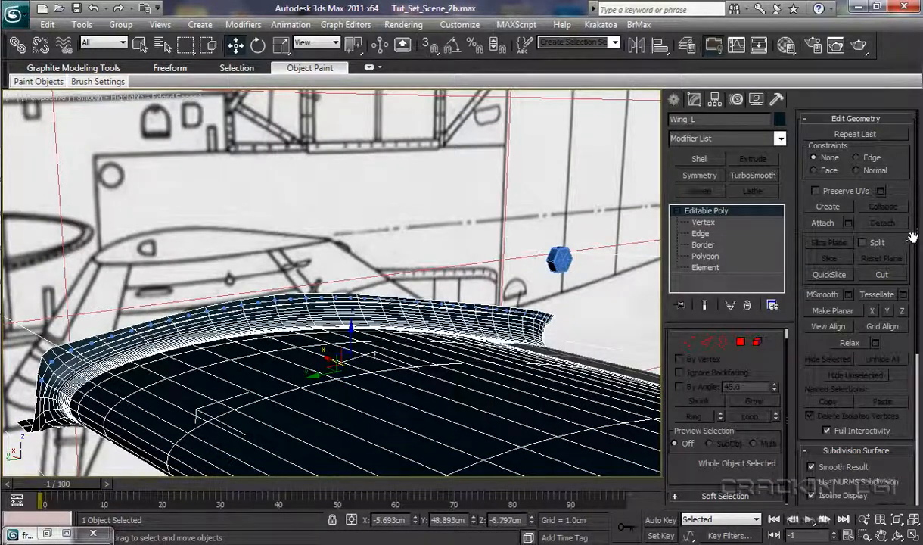
pyautogui.click(848, 223)
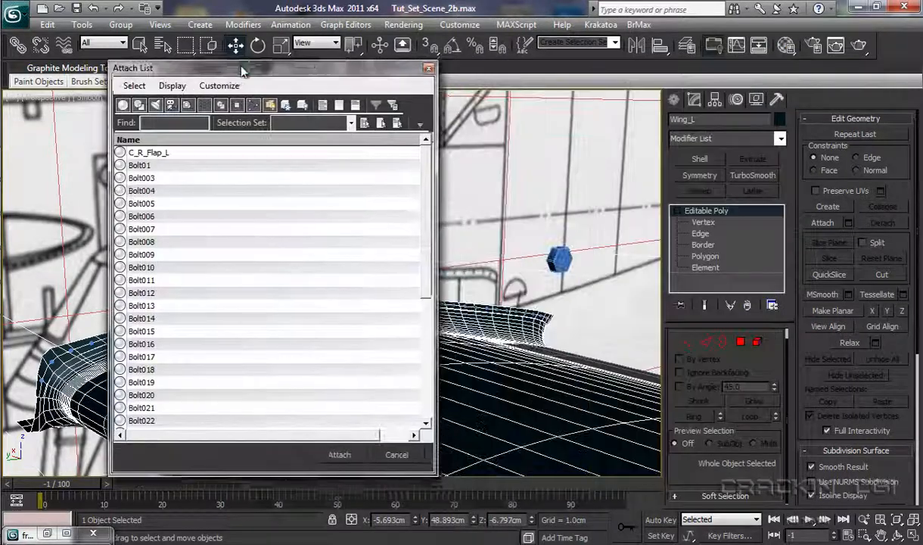
pyautogui.moveTo(227, 63); pyautogui.dragTo(226, 57)
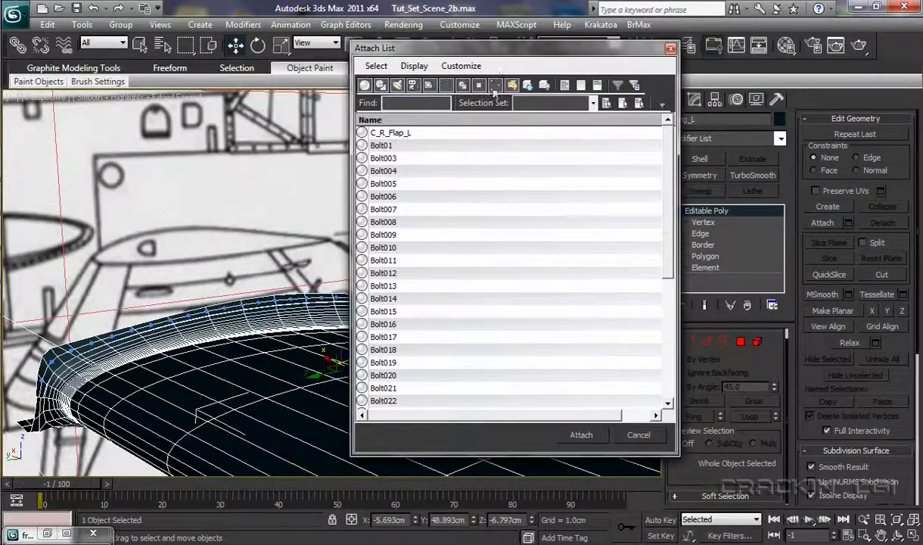
pyautogui.click(384, 159)
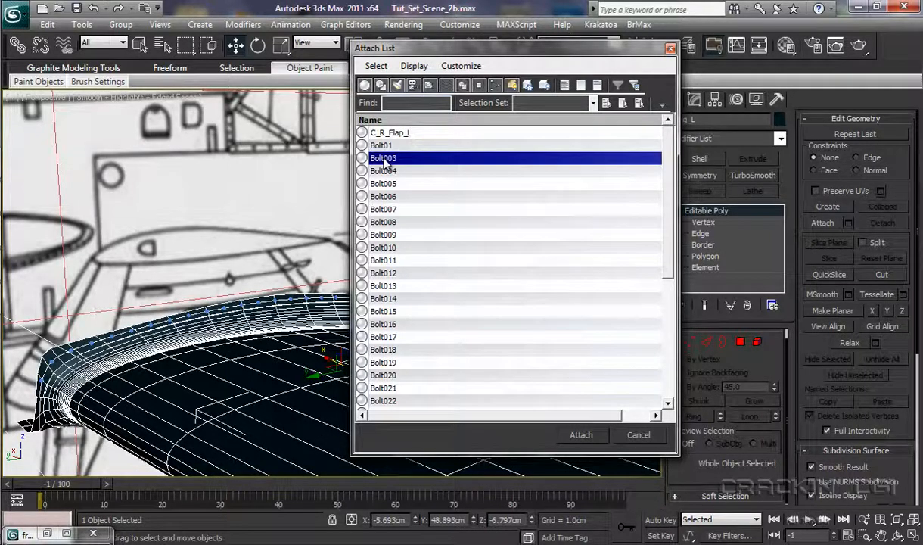
pyautogui.moveTo(669, 241); pyautogui.dragTo(680, 376)
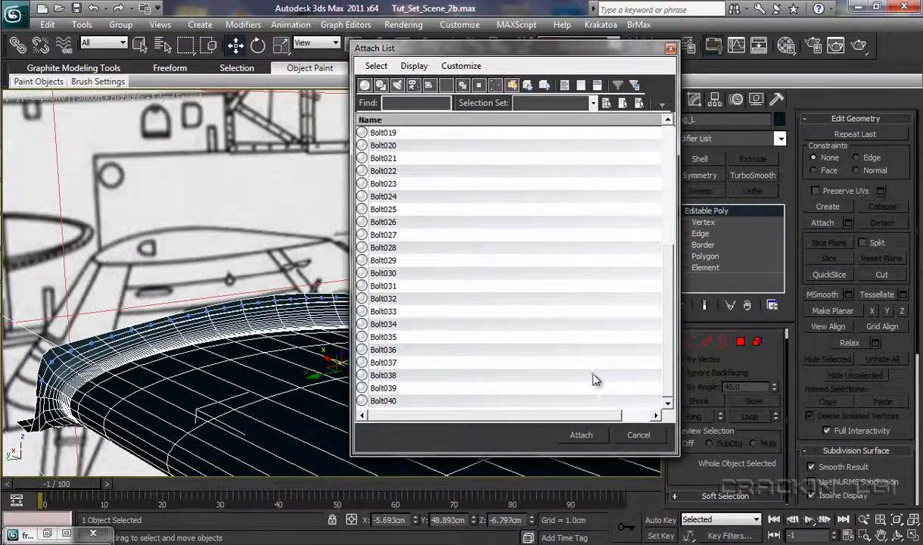
pyautogui.keyDown('shift'); pyautogui.click(391, 403); pyautogui.keyUp('shift')
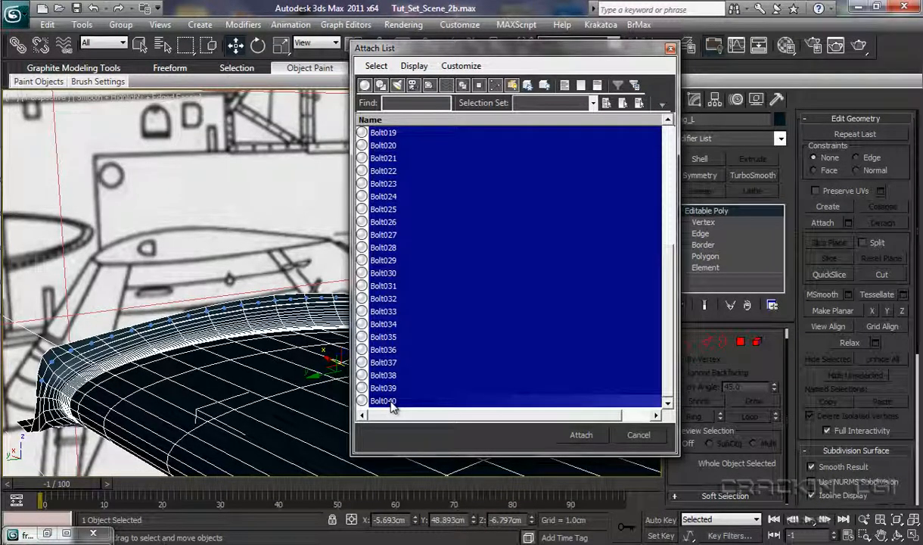
pyautogui.click(580, 435)
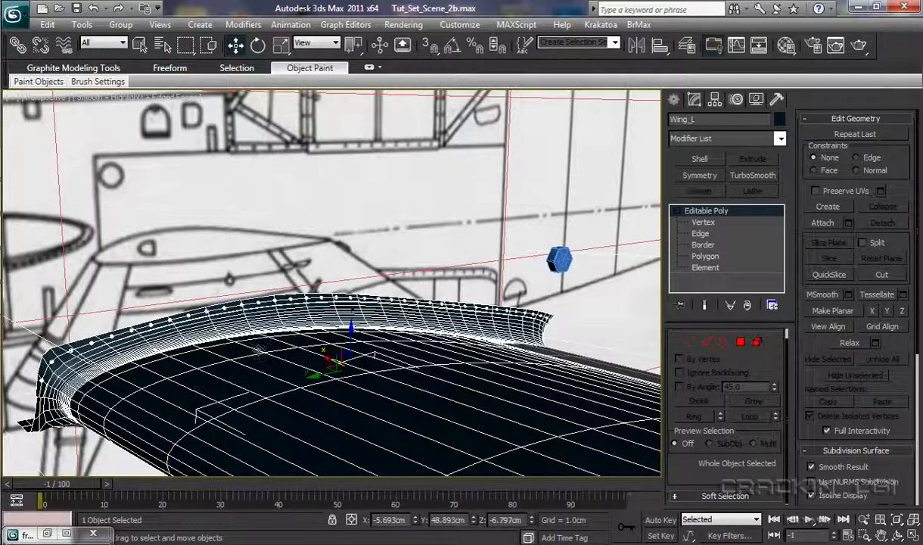
pyautogui.click(627, 334)
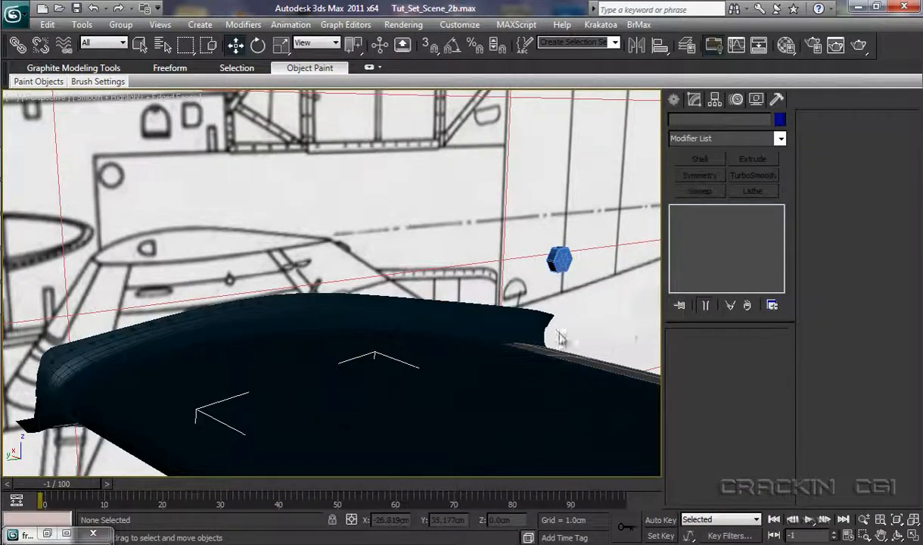
# - Create a new layer named Nuts_Bolts_Rivets containing the separate bolt Bolt01
pyautogui.click(561, 261)
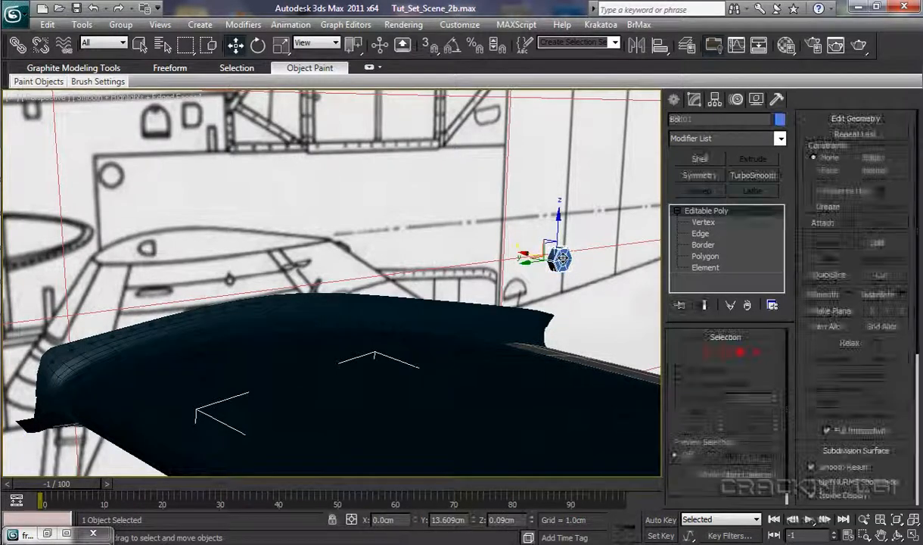
pyautogui.click(687, 46)
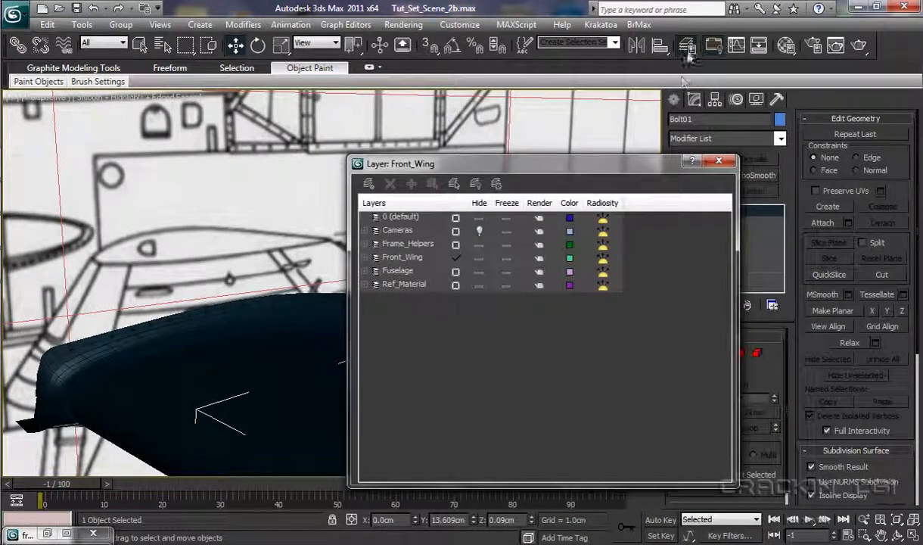
pyautogui.click(369, 185)
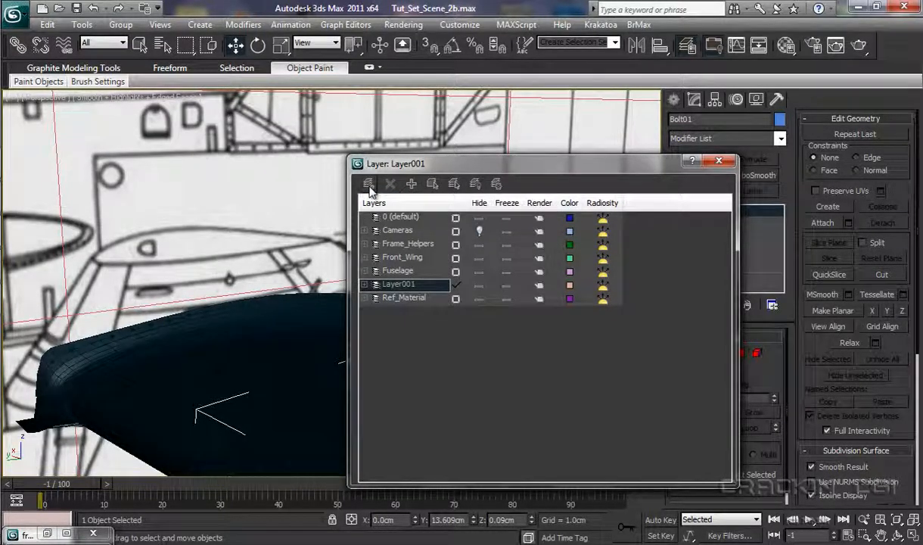
pyautogui.click(431, 287)
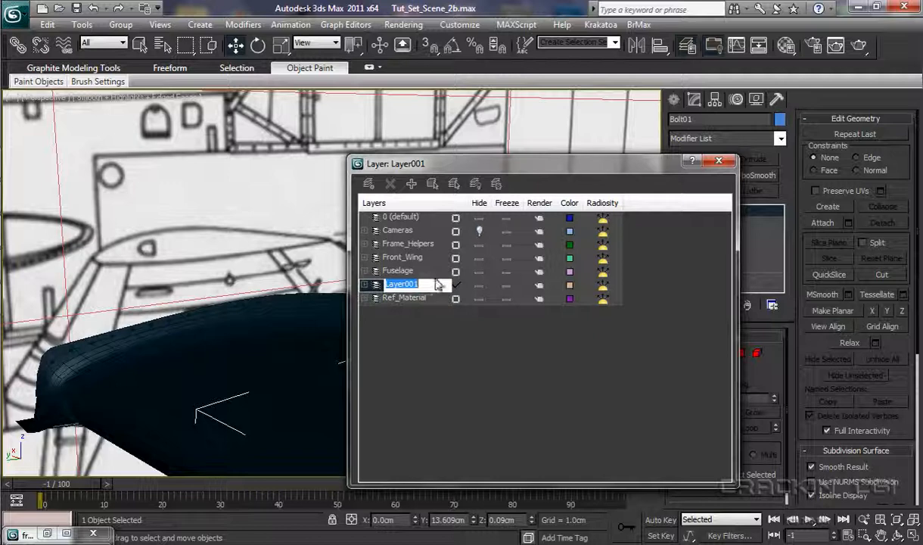
pyautogui.write('Ni')
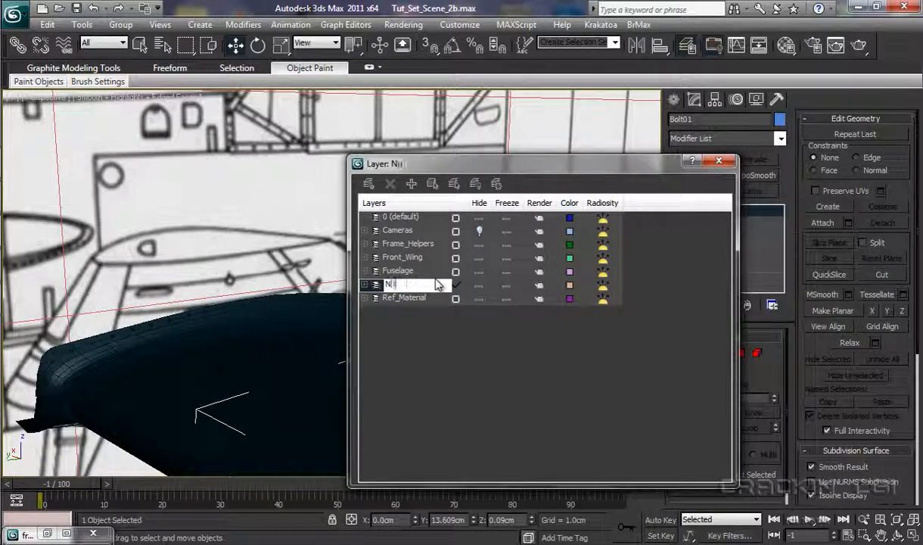
pyautogui.write('ts_Bolt')
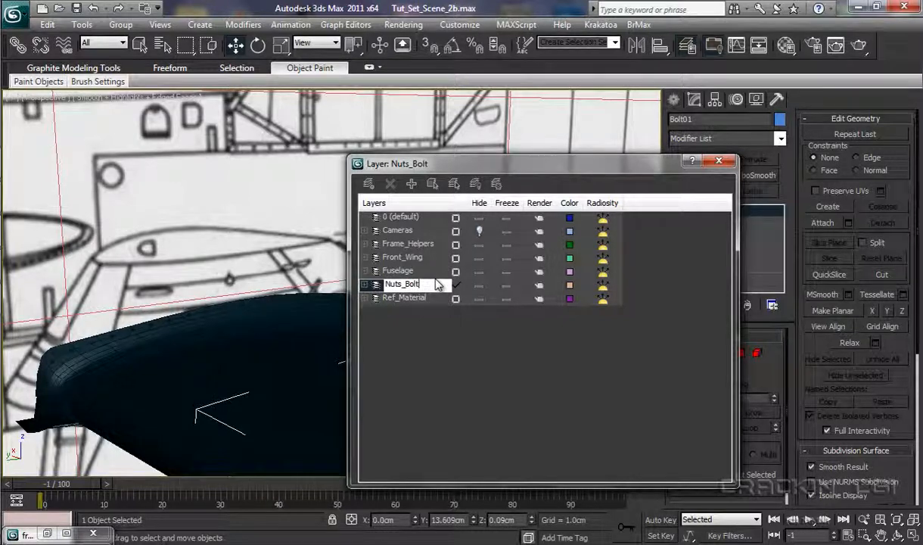
pyautogui.write('s_Rivets')
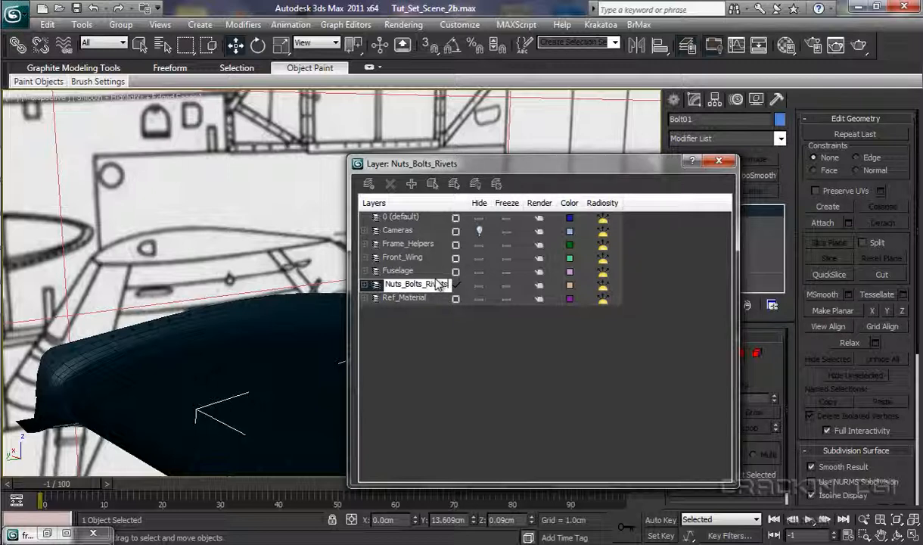
pyautogui.press('Return')
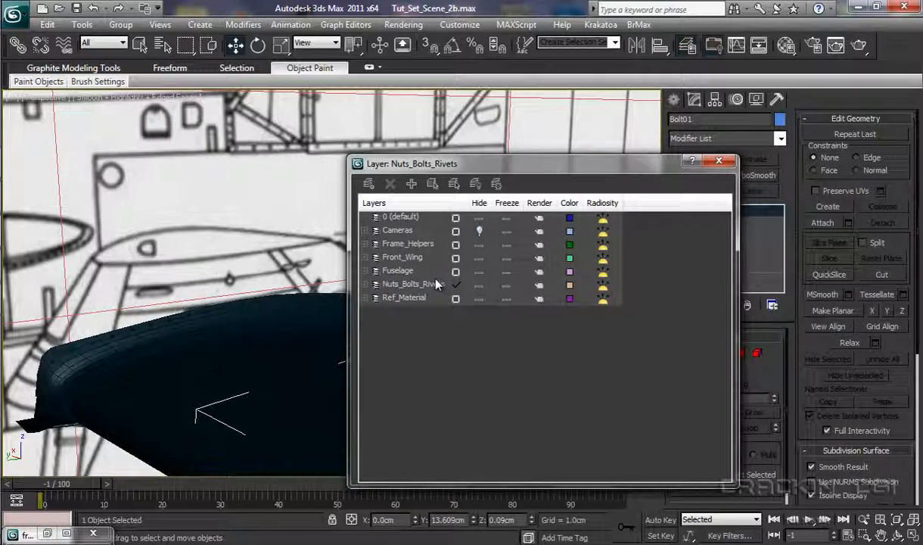
# - Freeze and hide Bolt01 in the Nuts_Bolts_Rivets layer, and make Front_Wing the current layer
pyautogui.click(365, 285)
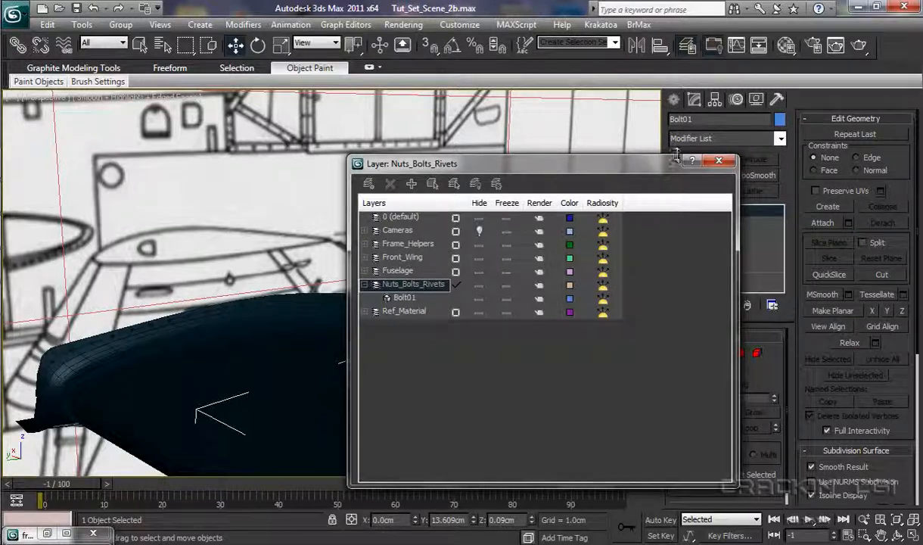
pyautogui.moveTo(662, 168); pyautogui.dragTo(398, 137)
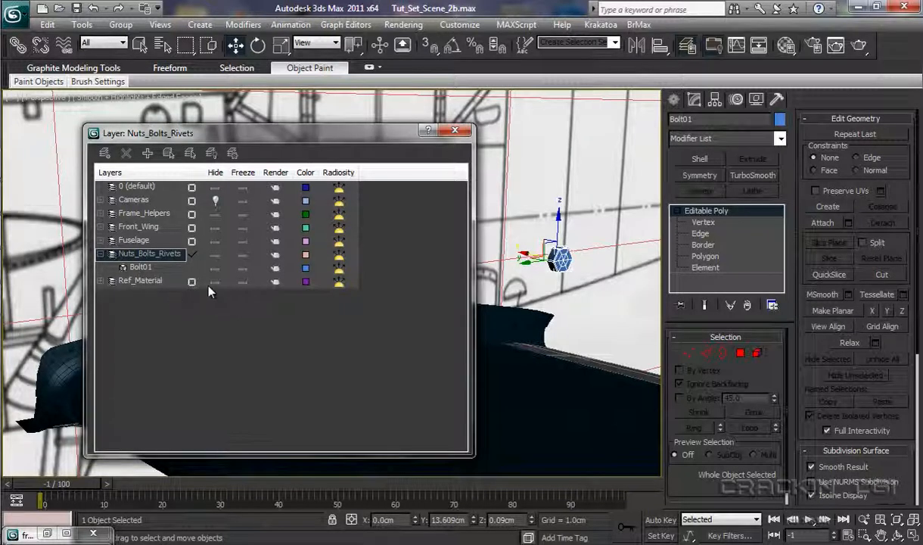
pyautogui.click(243, 269)
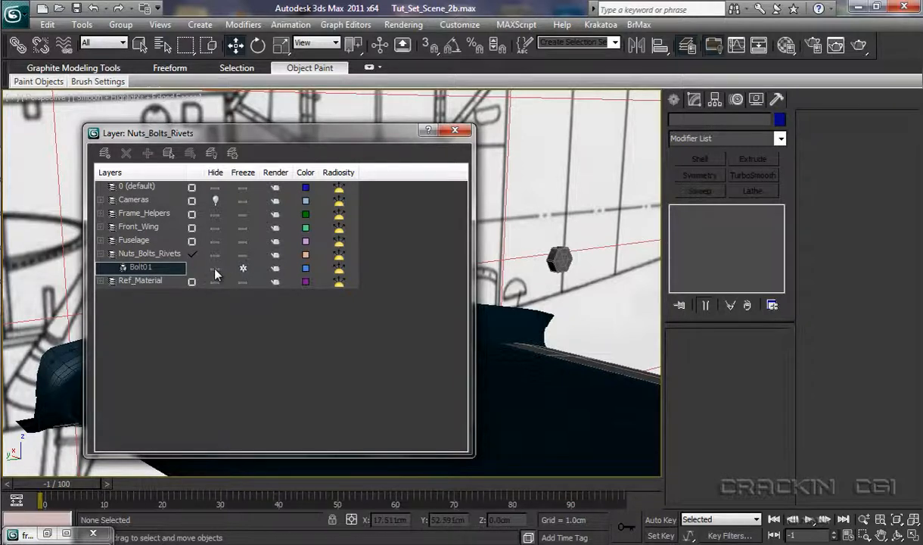
pyautogui.click(217, 269)
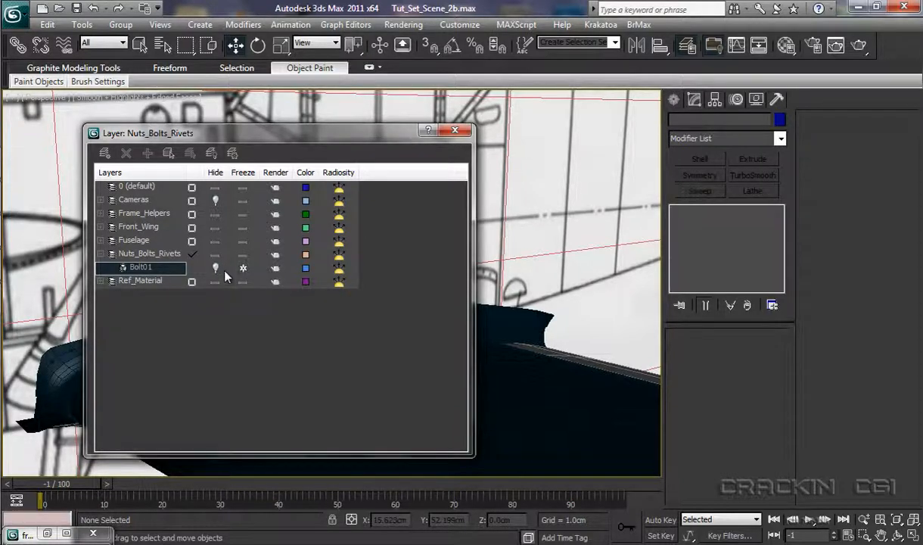
pyautogui.click(192, 228)
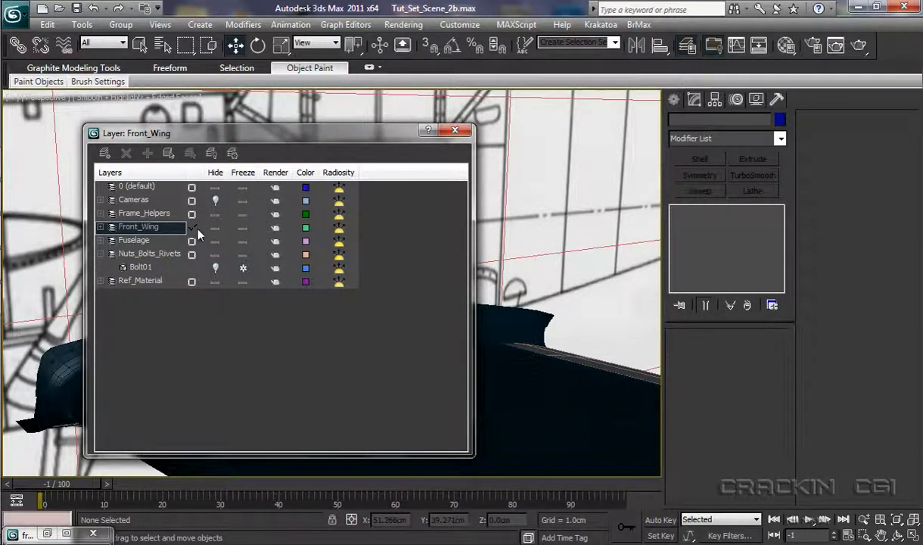
pyautogui.click(456, 132)
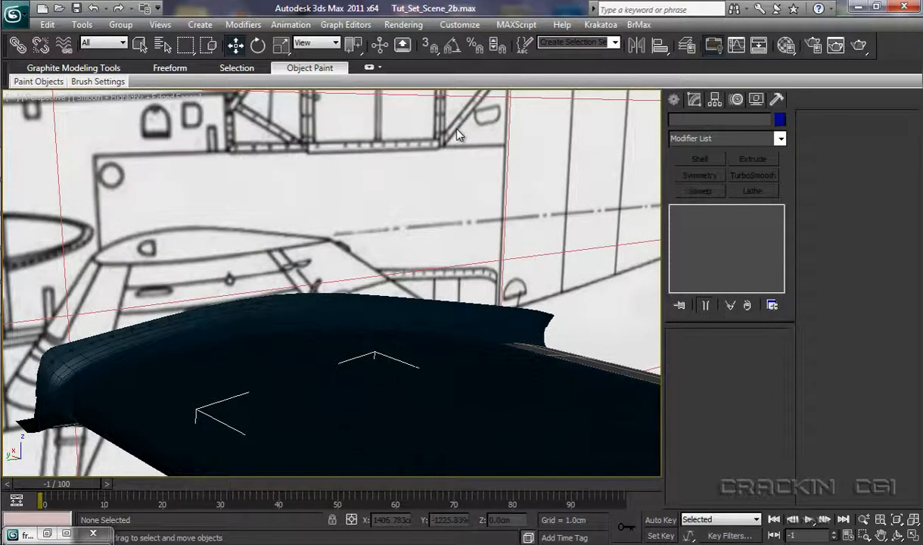
# - Check the list of selectable scene objects and examine the wing and its underside parts from several angles
pyautogui.press('h')
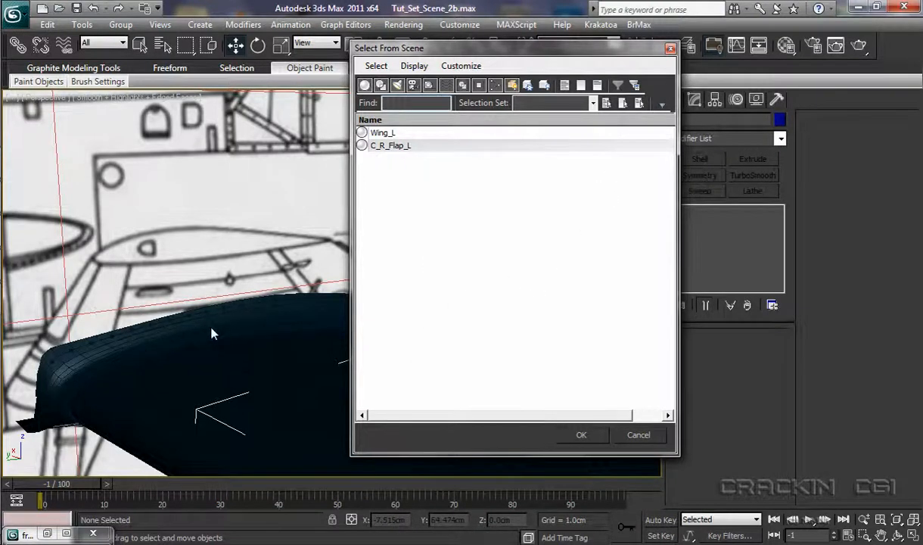
pyautogui.click(671, 48)
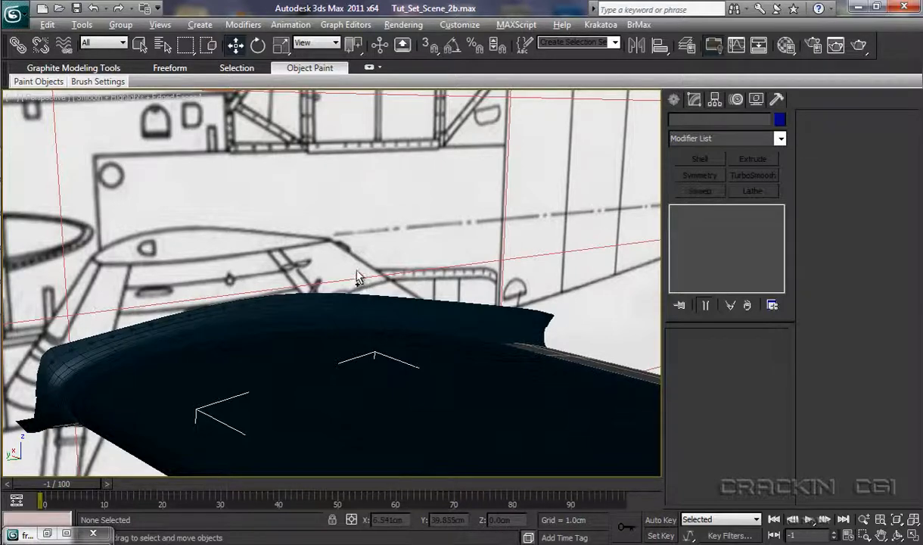
pyautogui.keyDown('alt'); pyautogui.moveTo(356, 280); pyautogui.dragTo(373, 157, button='middle'); pyautogui.keyUp('alt')
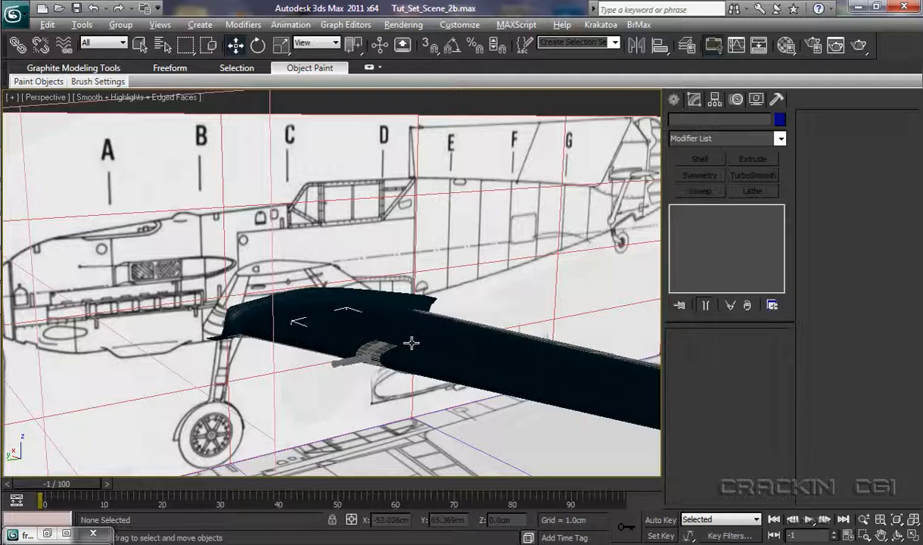
pyautogui.keyDown('alt'); pyautogui.moveTo(405, 345); pyautogui.dragTo(376, 318, button='middle'); pyautogui.keyUp('alt')
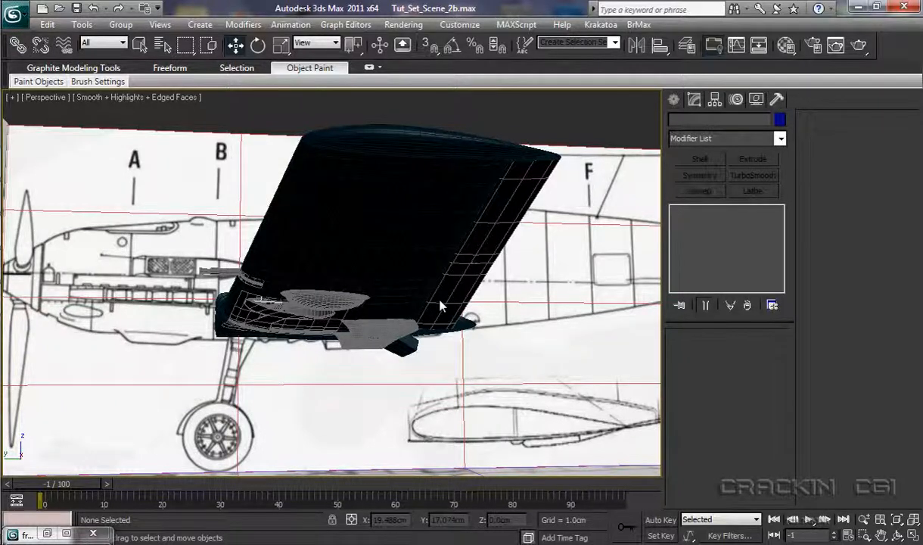
pyautogui.keyDown('alt'); pyautogui.moveTo(320, 325); pyautogui.dragTo(432, 351, button='middle'); pyautogui.keyUp('alt')
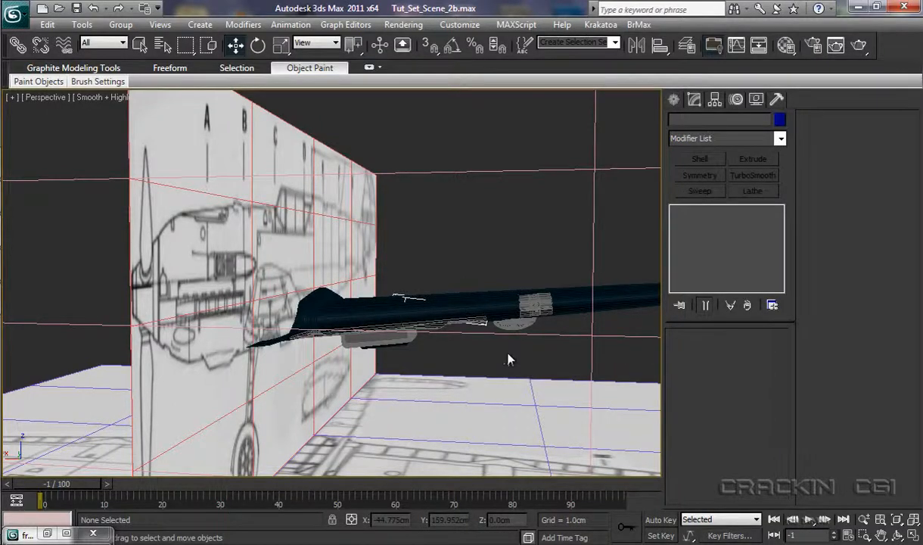
pyautogui.keyDown('alt'); pyautogui.moveTo(508, 360); pyautogui.dragTo(409, 289, button='middle'); pyautogui.keyUp('alt')
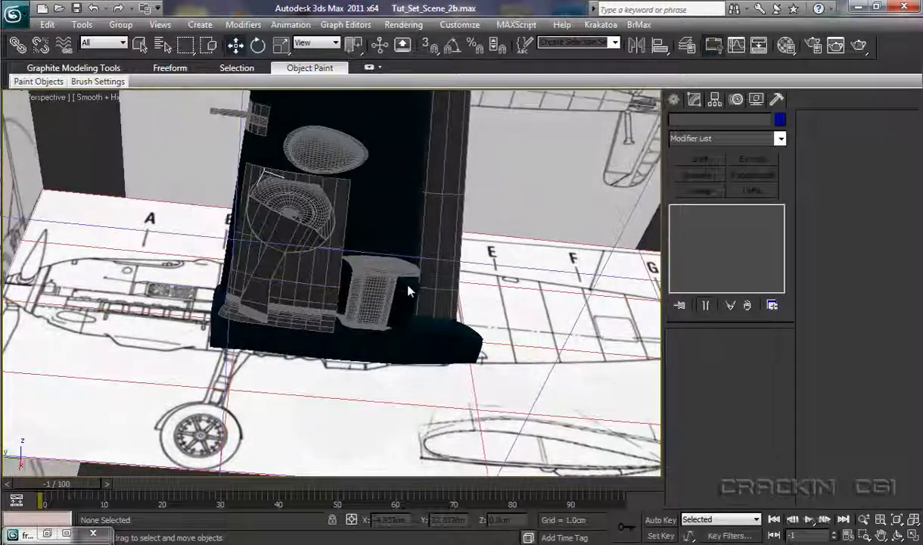
# - Examine the wing's underside and landing gear area in the reference photo frouch_bf109e_13.jpg, closing the image after viewing
pyautogui.click(47, 534)
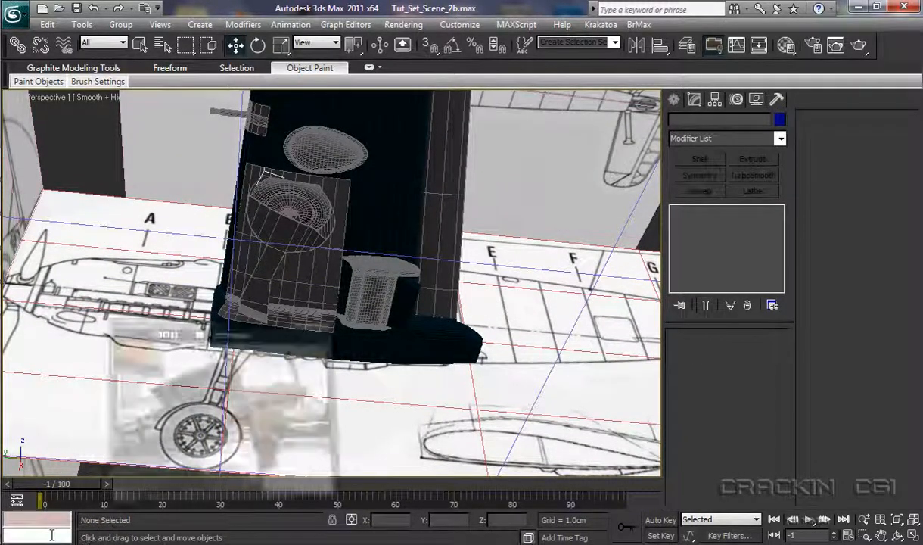
pyautogui.moveTo(433, 114); pyautogui.dragTo(432, 76)
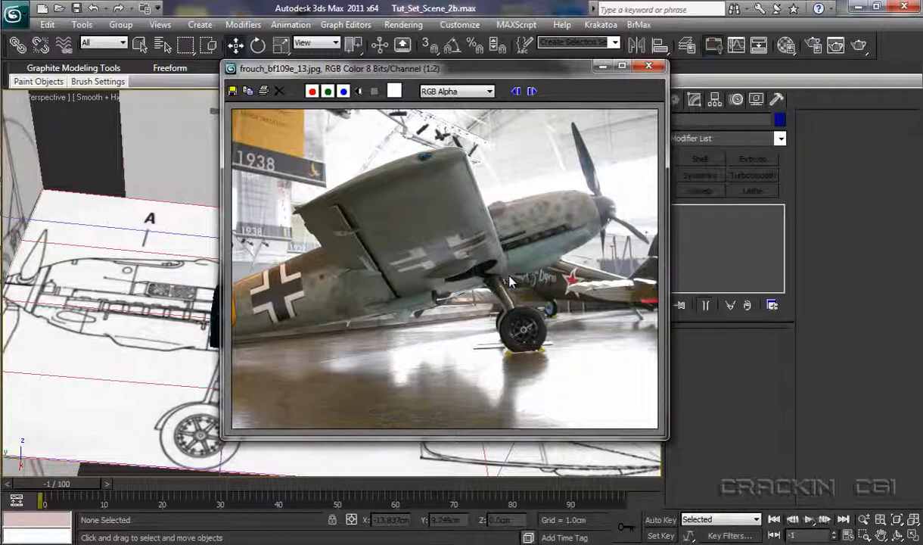
pyautogui.click(648, 66)
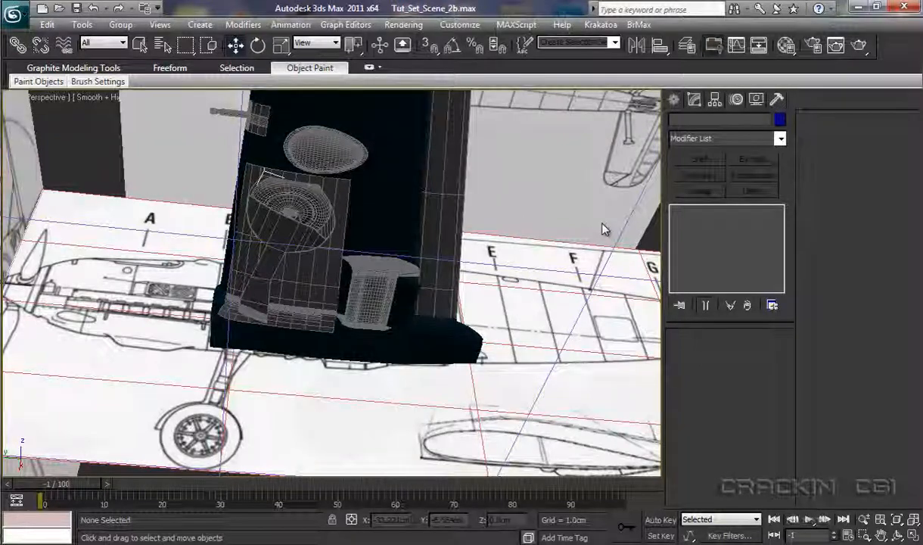
# - Create a sphere with a radius of about 3.66 cm over the rear fuselage blueprint in the left view
pyautogui.press('l')
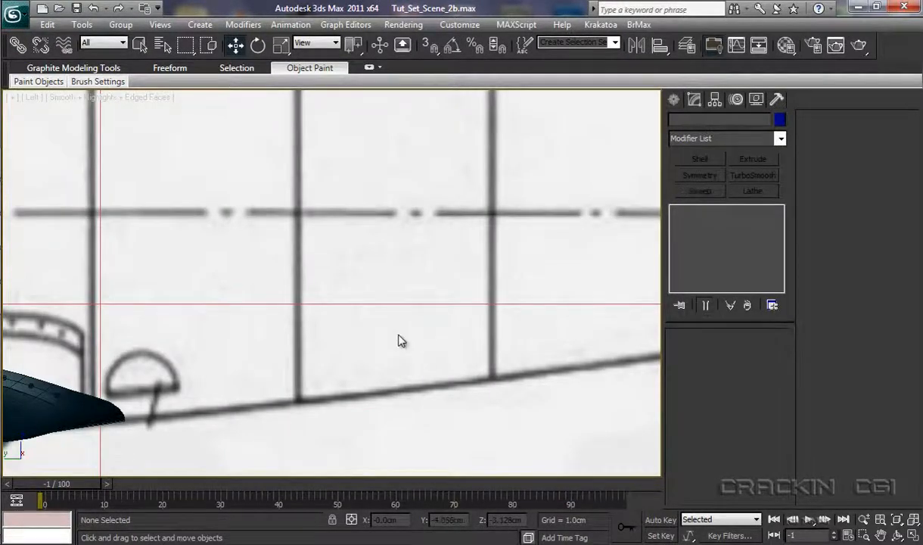
pyautogui.moveTo(382, 322); pyautogui.dragTo(422, 262, button='middle')
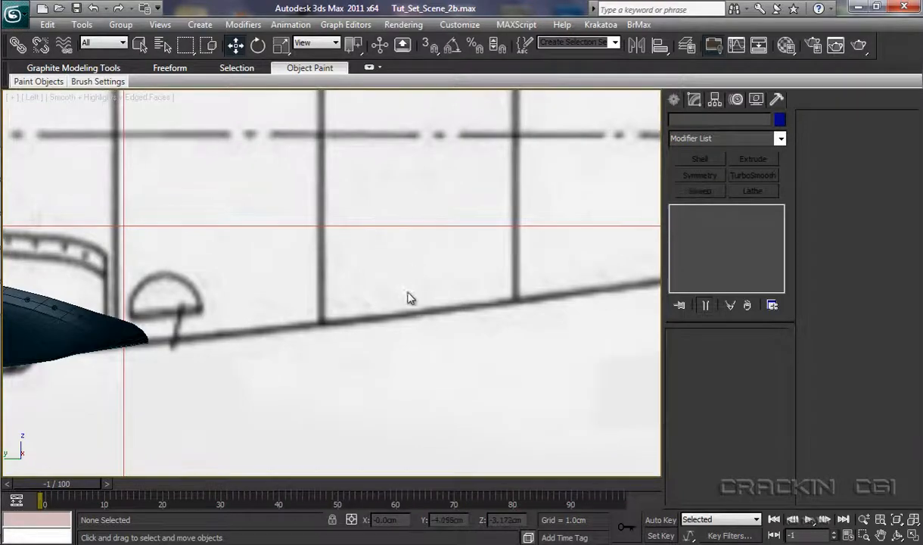
pyautogui.scroll(-6, 408, 297)
pyautogui.scroll(4, 406, 394)
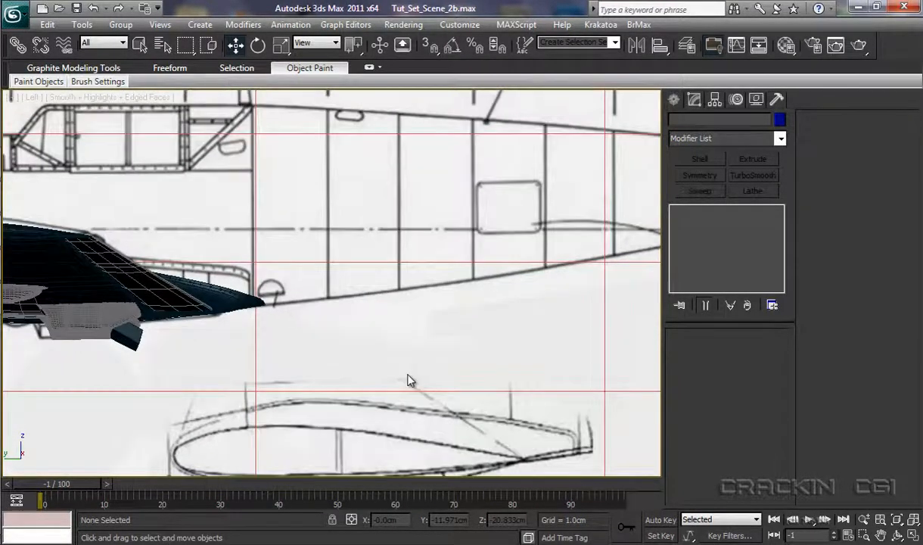
pyautogui.scroll(6, 435, 348)
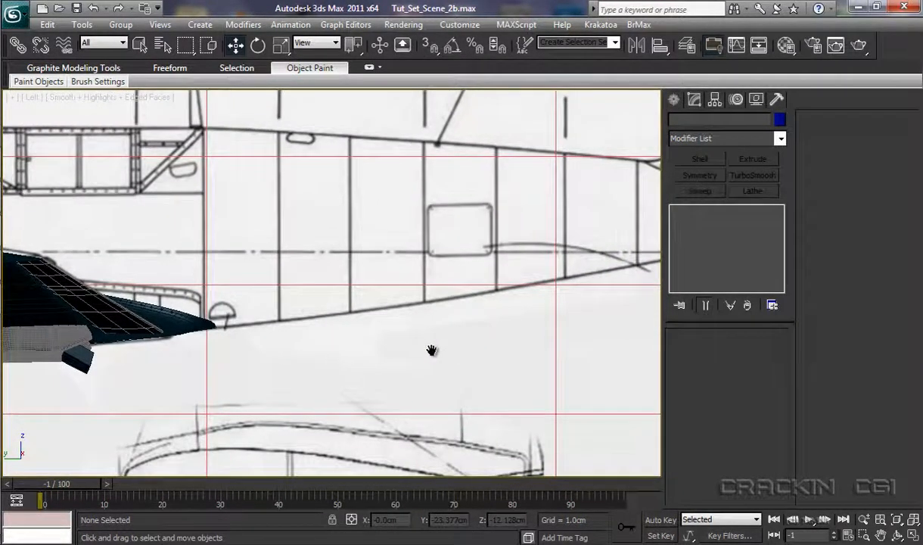
pyautogui.scroll(-1, 423, 287)
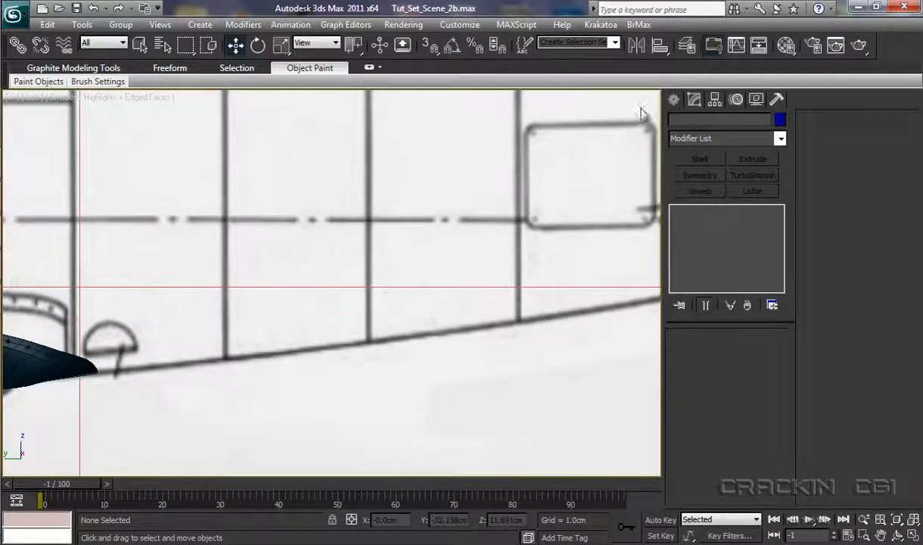
pyautogui.click(674, 100)
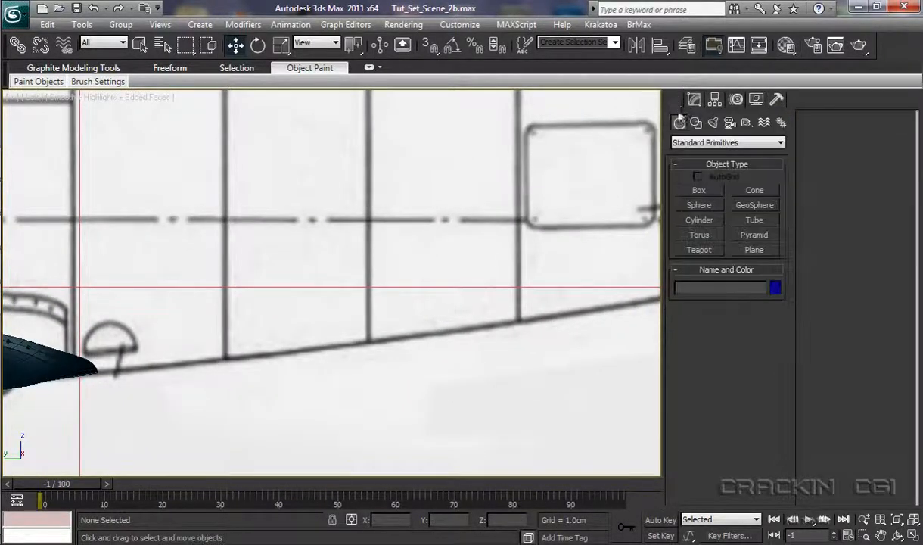
pyautogui.click(703, 207)
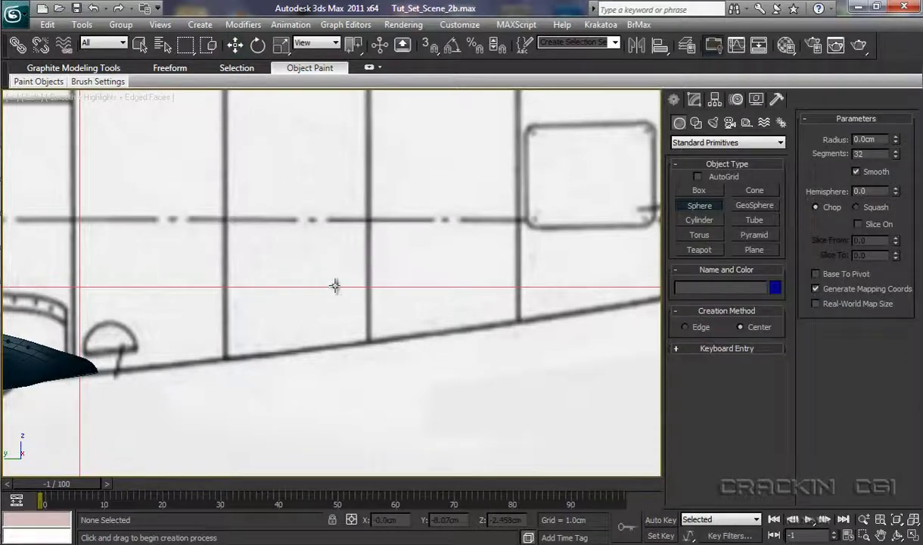
pyautogui.moveTo(364, 261); pyautogui.dragTo(406, 282)
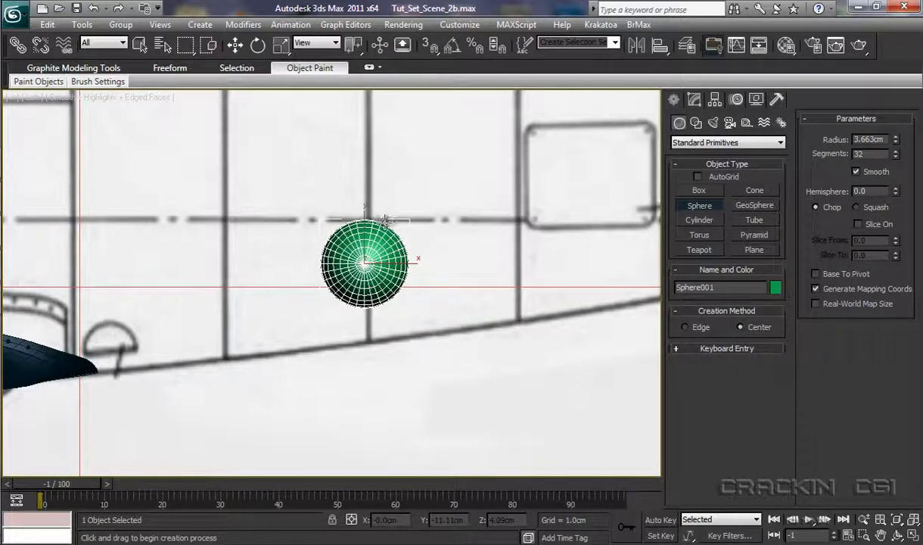
# - Turn on angle snap and rotate the sphere 90 degrees so its poles lie along the fuselage's length
pyautogui.press('e')
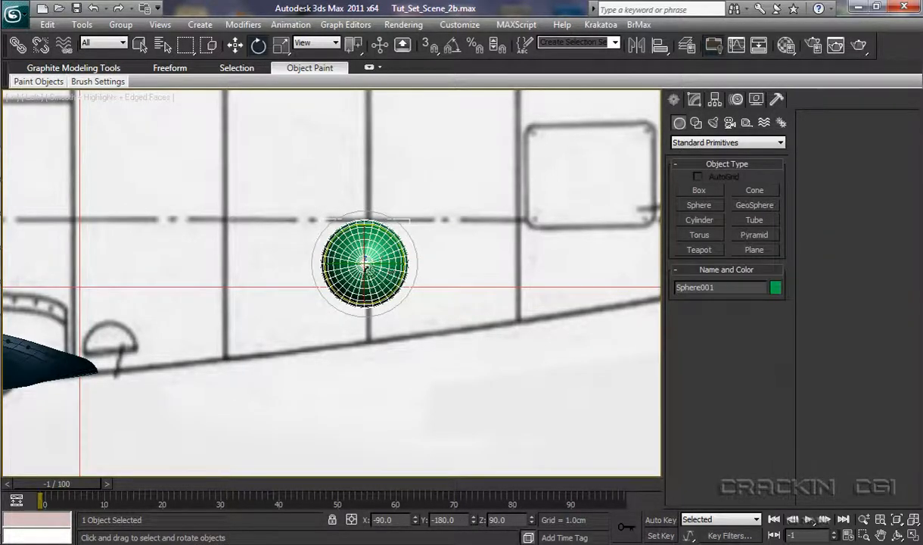
pyautogui.click(452, 46)
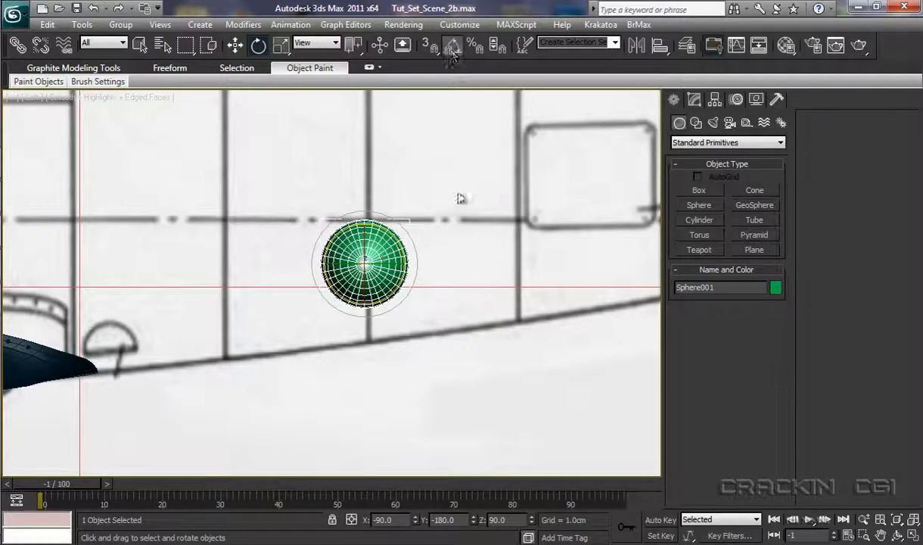
pyautogui.moveTo(406, 261); pyautogui.dragTo(423, 271)
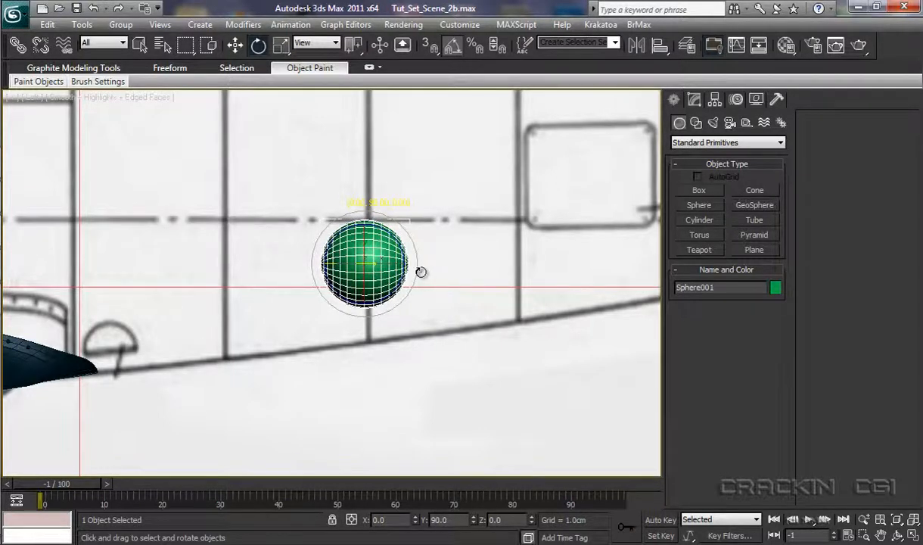
pyautogui.moveTo(421, 271); pyautogui.dragTo(421, 273)
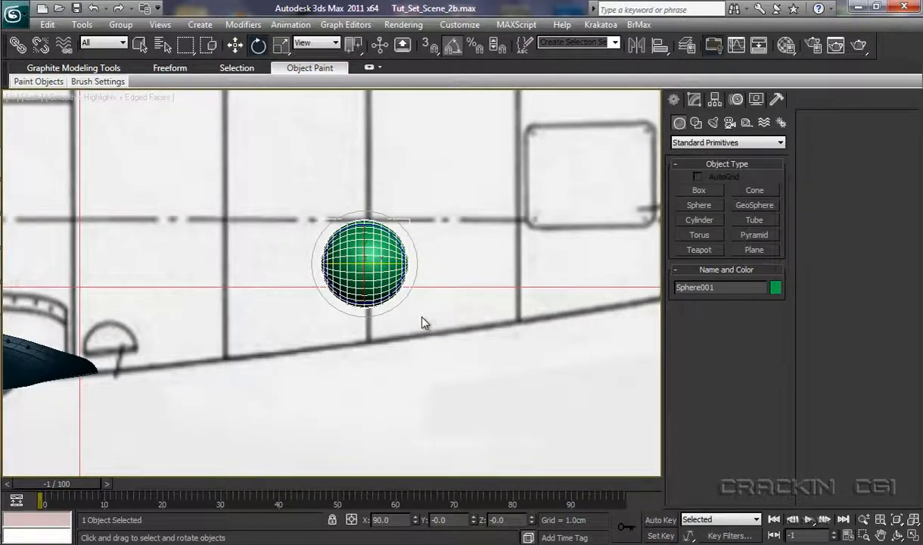
# - Convert the sphere to an Editable Poly
pyautogui.rightClick(384, 296)
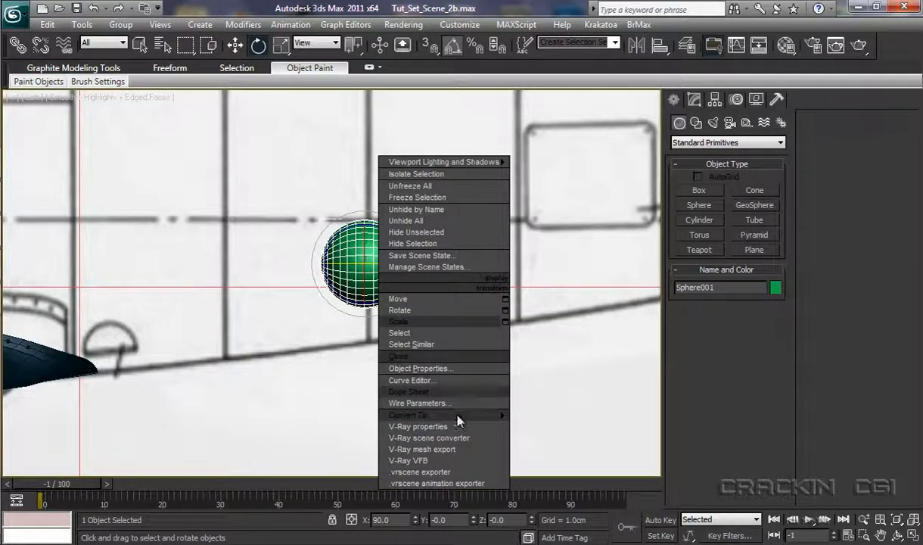
pyautogui.moveTo(459, 416)
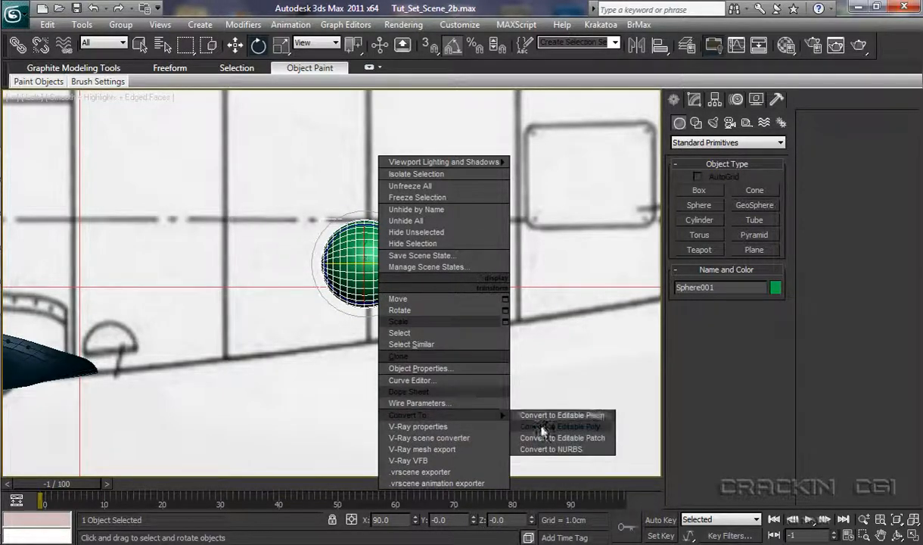
pyautogui.click(541, 429)
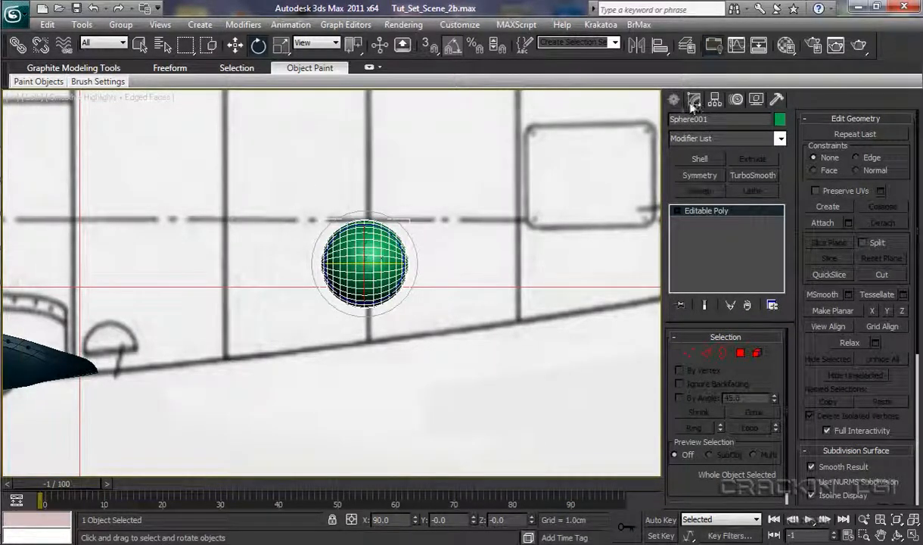
# - Enable Soft Selection for editing the sphere's vertices
pyautogui.click(677, 212)
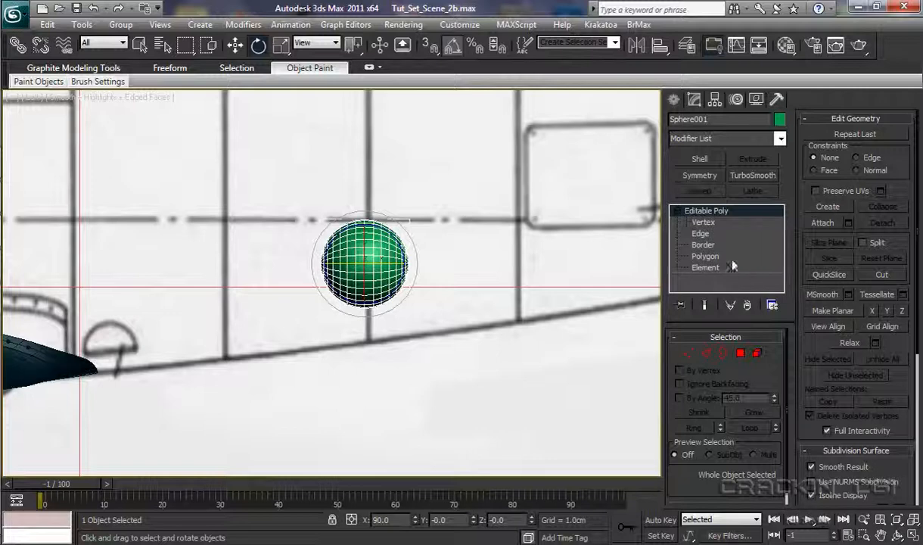
pyautogui.click(703, 222)
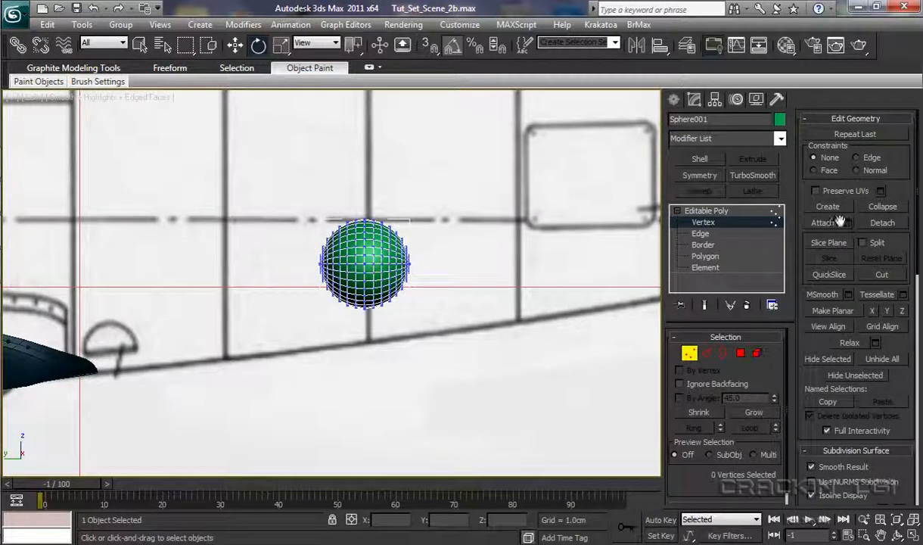
pyautogui.scroll(-1, 748, 392)
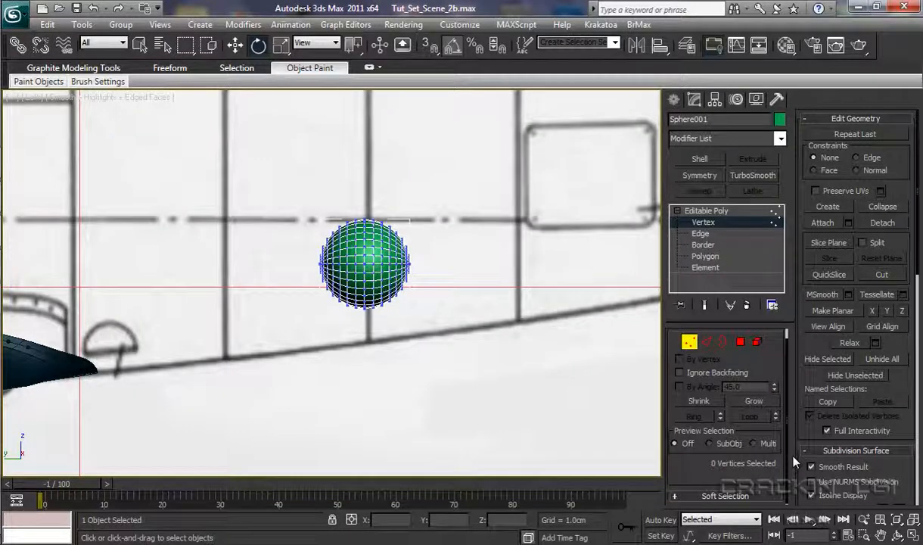
pyautogui.click(720, 496)
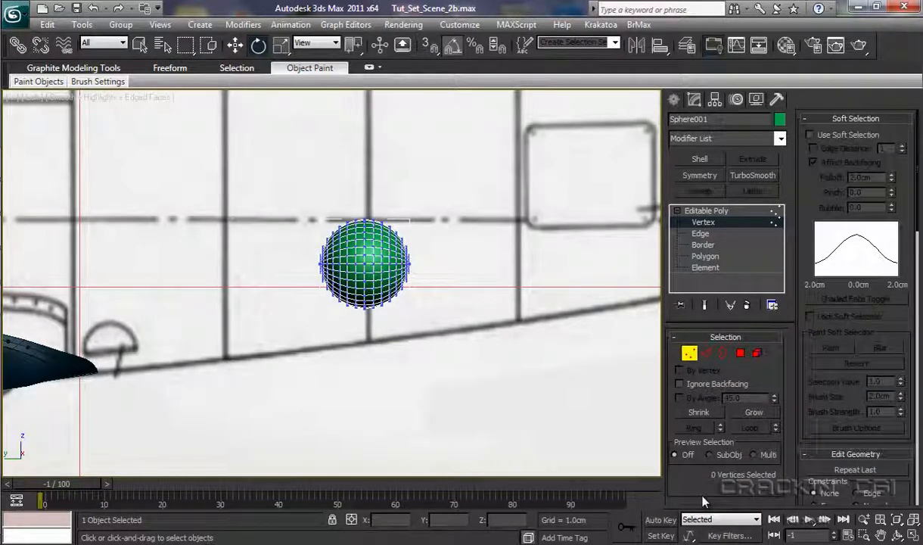
pyautogui.click(812, 135)
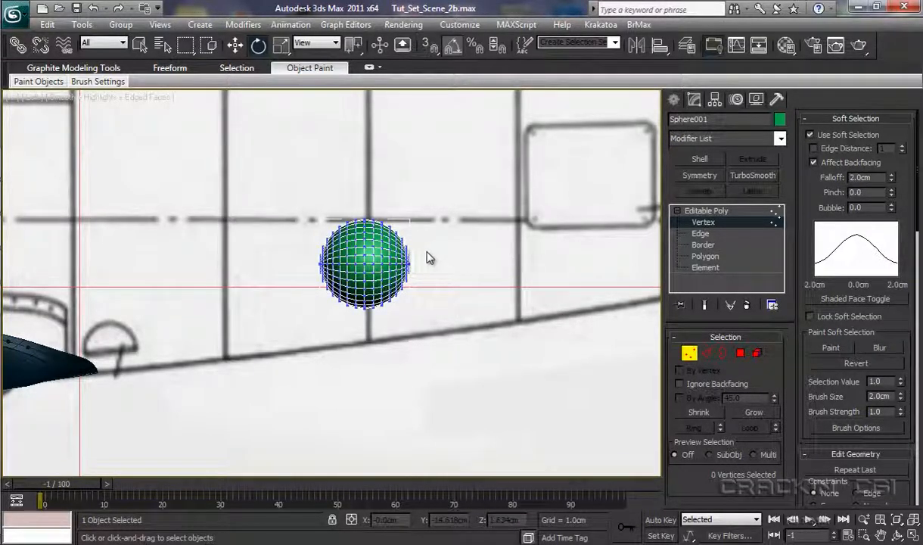
# - Select the sphere's rear pole vertices, set the falloff to about 3 cm, and pull them rearward to begin a taper
pyautogui.moveTo(425, 248); pyautogui.dragTo(402, 302)
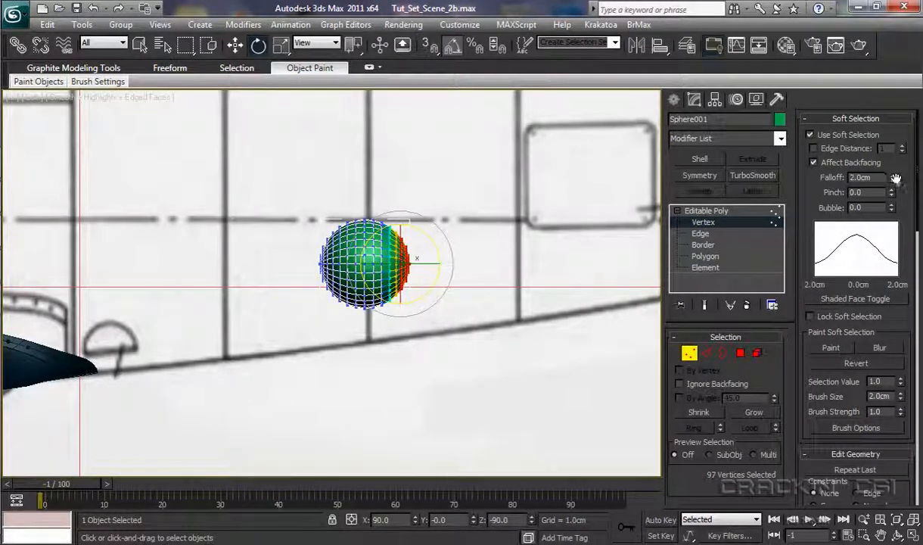
pyautogui.moveTo(894, 178); pyautogui.dragTo(895, 159)
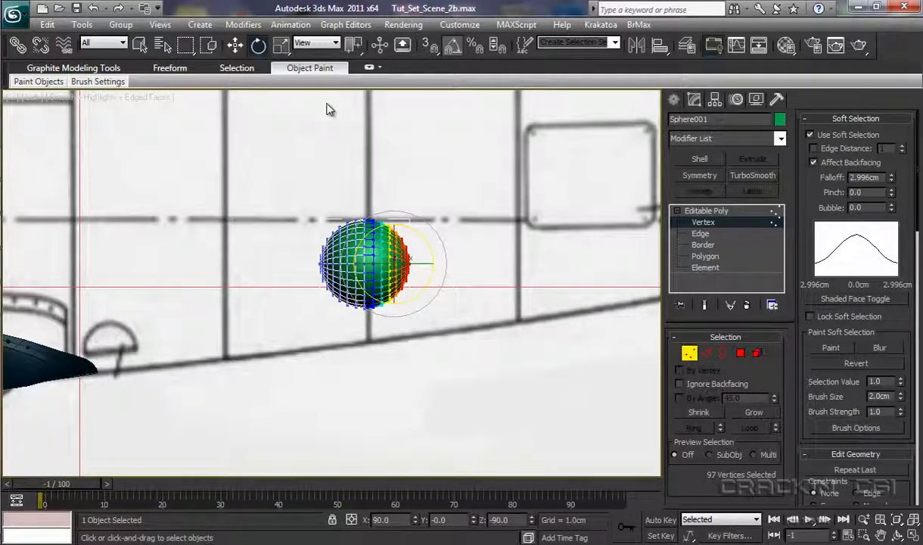
pyautogui.press('w')
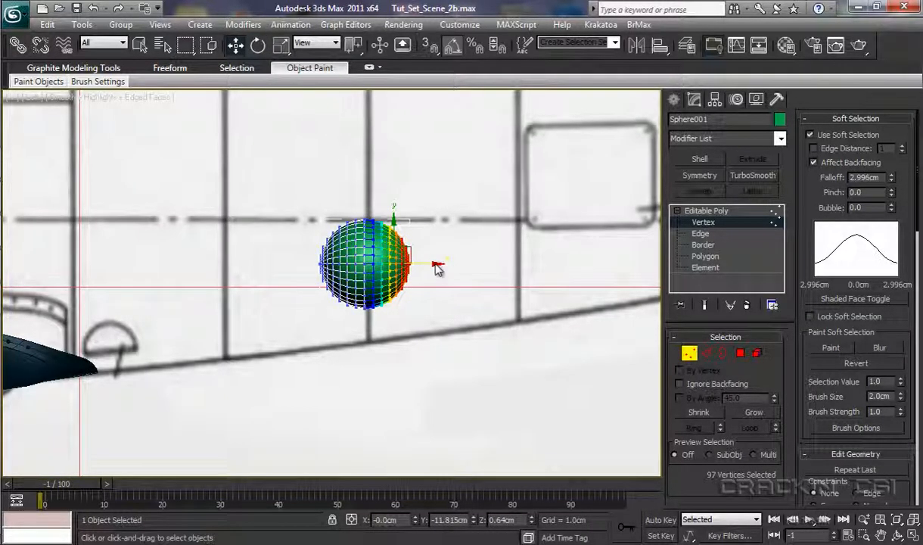
pyautogui.moveTo(435, 263); pyautogui.dragTo(460, 265)
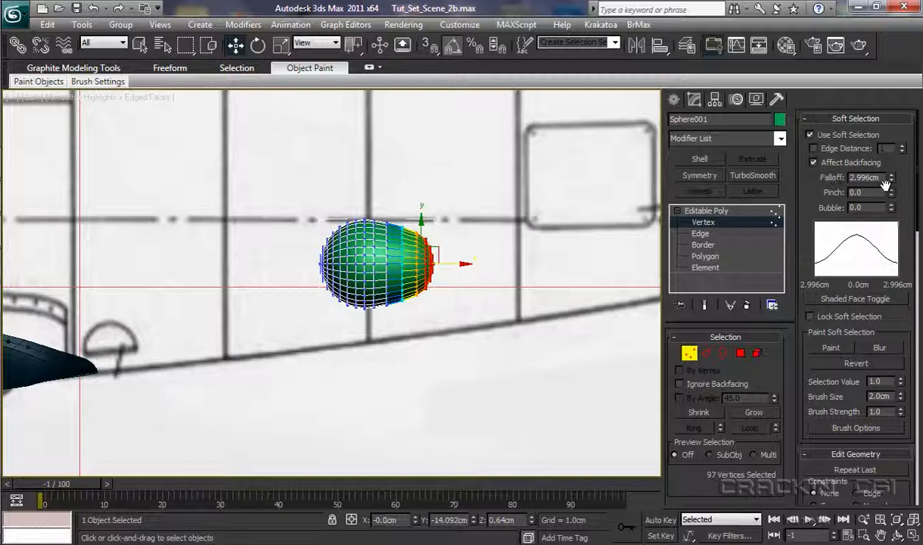
# - Select the single rear tip vertex, set the falloff to about 2.2 cm, and pull it outward into a point
pyautogui.moveTo(891, 177); pyautogui.dragTo(896, 222)
pyautogui.click(478, 266)
pyautogui.moveTo(443, 246); pyautogui.dragTo(442, 292)
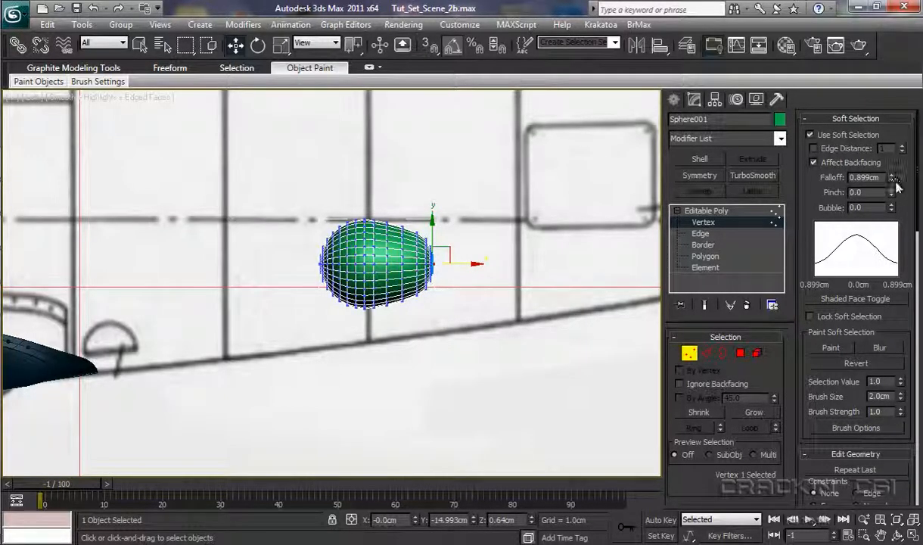
pyautogui.moveTo(892, 180)
pyautogui.mouseDown()
pyautogui.moveTo(890, 125)
pyautogui.moveTo(855, 115)
pyautogui.moveTo(846, 72)
pyautogui.moveTo(882, 96)
pyautogui.mouseUp()
pyautogui.moveTo(473, 264); pyautogui.dragTo(488, 264)
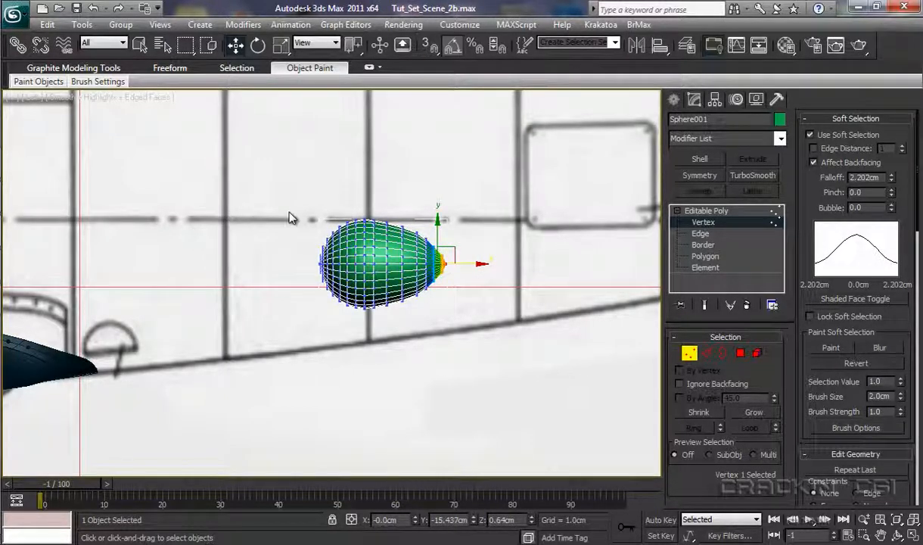
# - Select the front end vertices, set the falloff to about 4.8 cm, and stretch that end slightly forward
pyautogui.moveTo(292, 212); pyautogui.dragTo(322, 314)
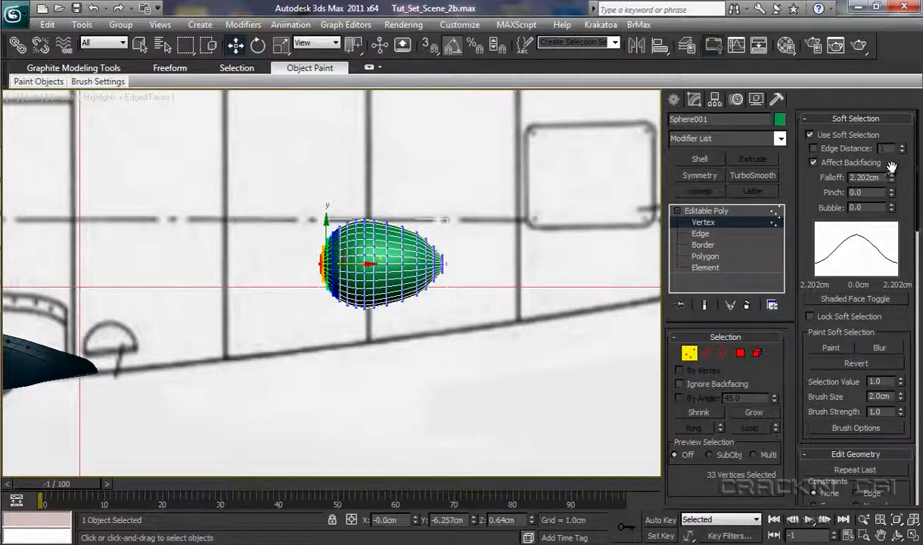
pyautogui.moveTo(894, 178); pyautogui.dragTo(855, 91)
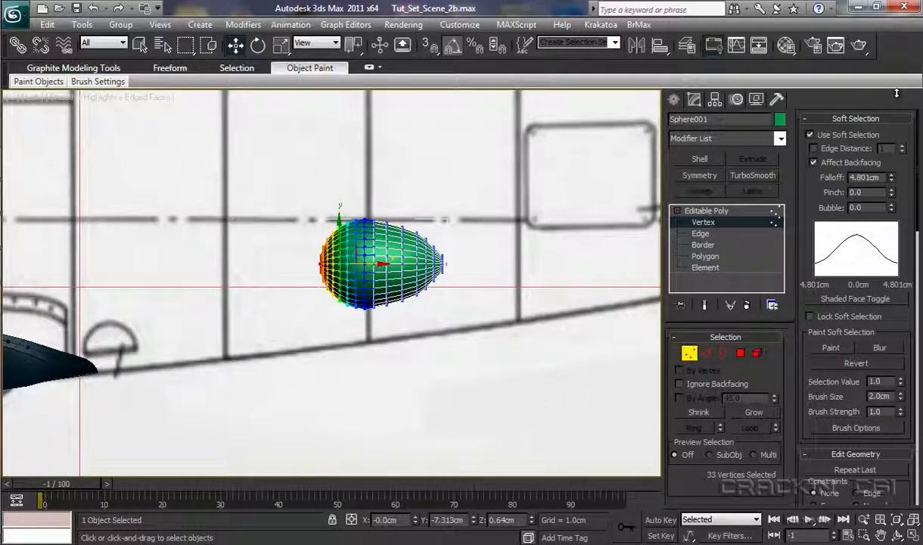
pyautogui.moveTo(377, 264)
pyautogui.mouseDown()
pyautogui.moveTo(360, 262)
pyautogui.moveTo(368, 264)
pyautogui.mouseUp()
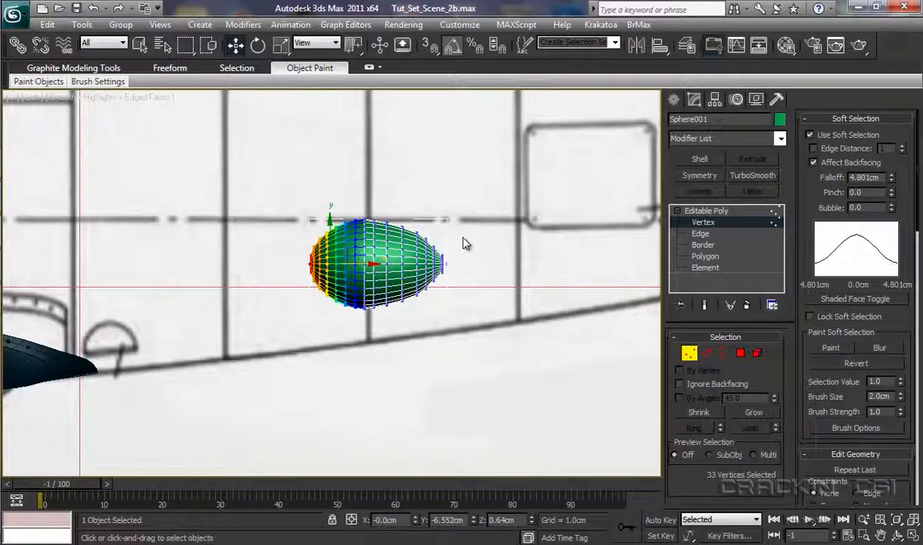
# - Lengthen the tapered rear end by moving its end vertices outward, first a small group and then a wider one
pyautogui.moveTo(431, 218); pyautogui.dragTo(453, 299)
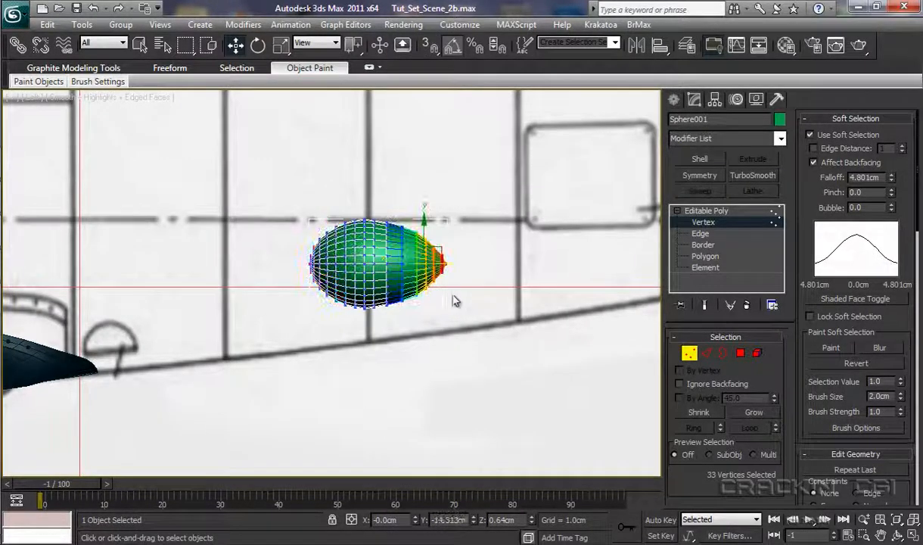
pyautogui.moveTo(459, 263); pyautogui.dragTo(472, 262)
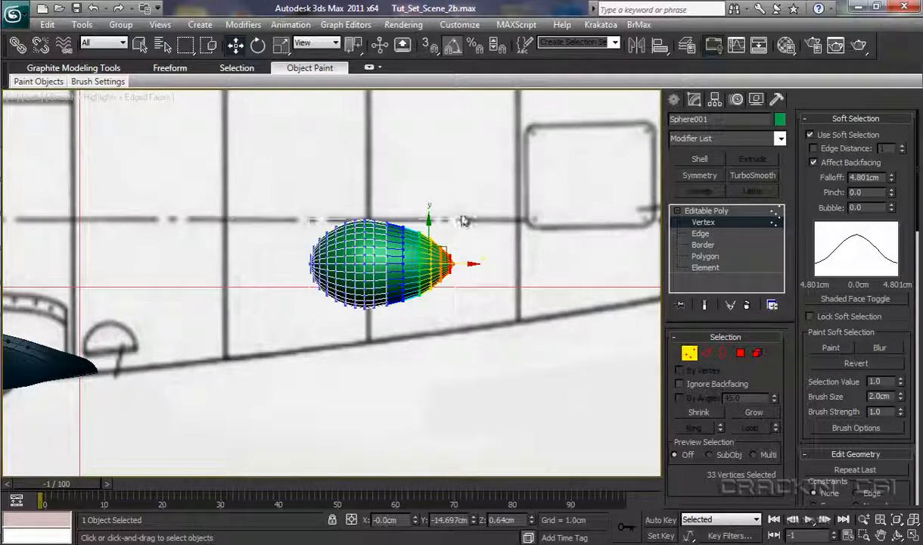
pyautogui.moveTo(462, 218); pyautogui.dragTo(428, 303)
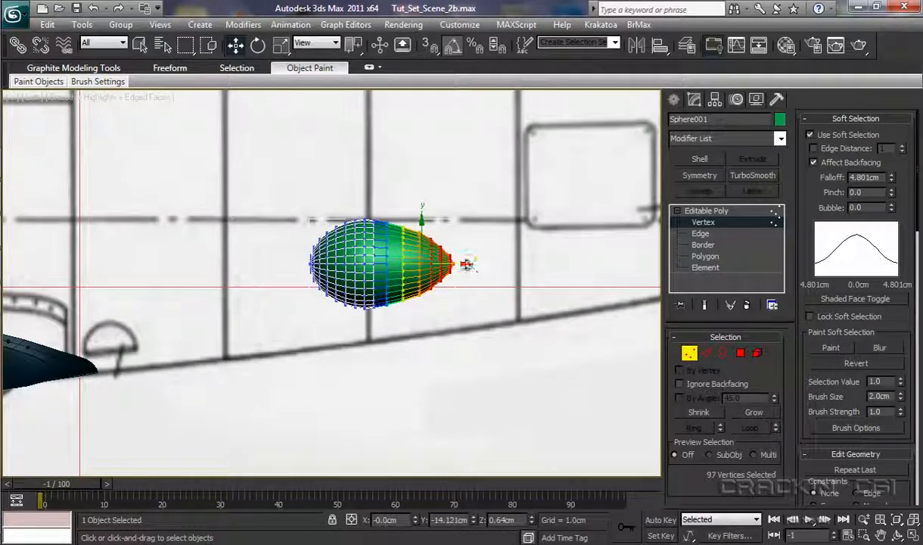
pyautogui.moveTo(465, 264); pyautogui.dragTo(478, 262)
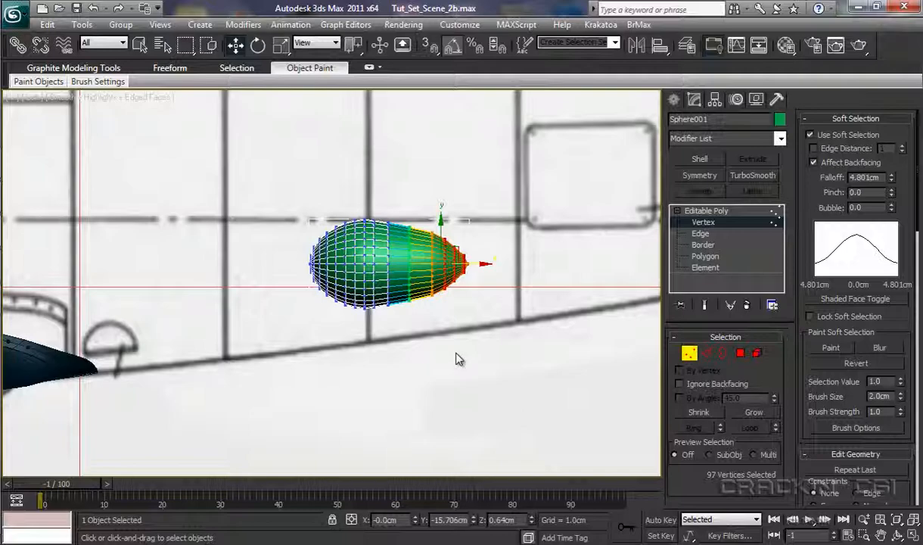
pyautogui.keyDown('alt'); pyautogui.moveTo(455, 359); pyautogui.dragTo(511, 422, button='middle'); pyautogui.keyUp('alt')
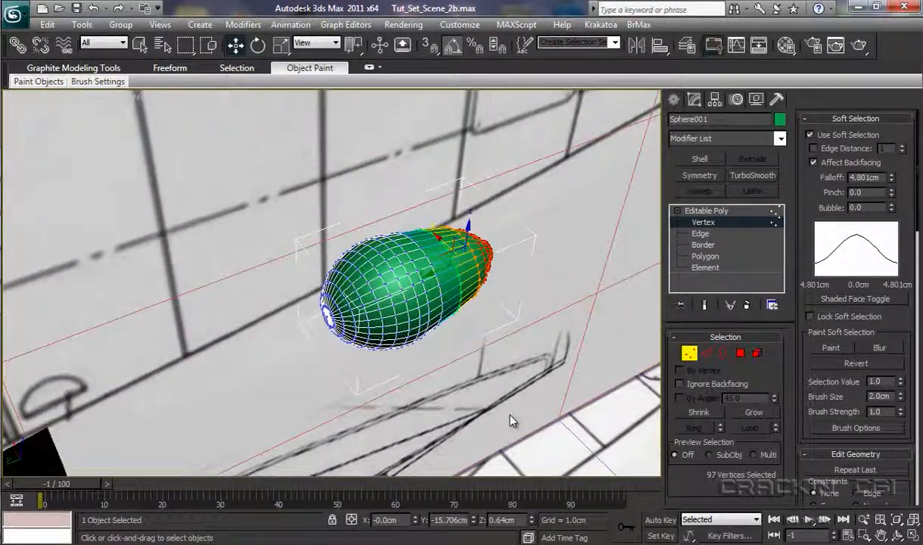
pyautogui.press('t')
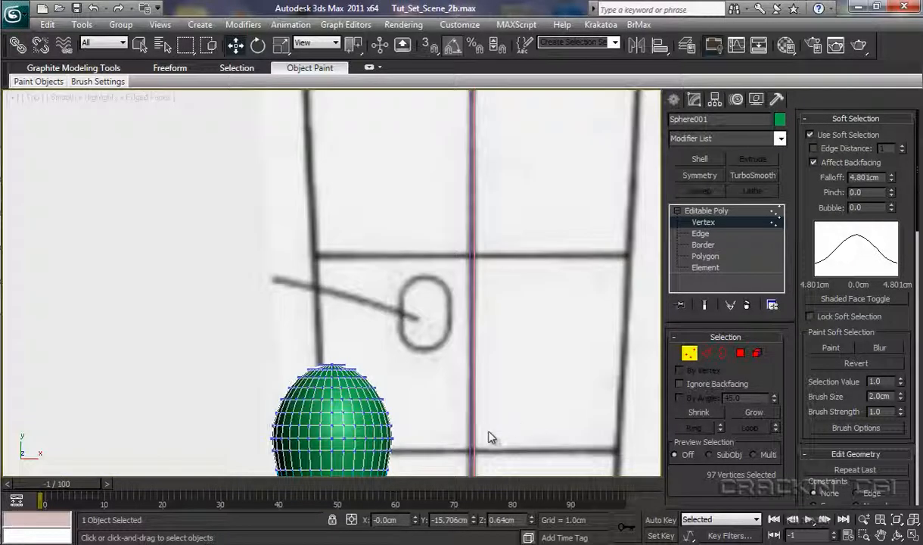
# - Turn off soft selection and, ignoring backfacing, select a two-by-three block of polygons on the teardrop's upper side near its wide end
pyautogui.moveTo(473, 420); pyautogui.dragTo(498, 259, button='middle')
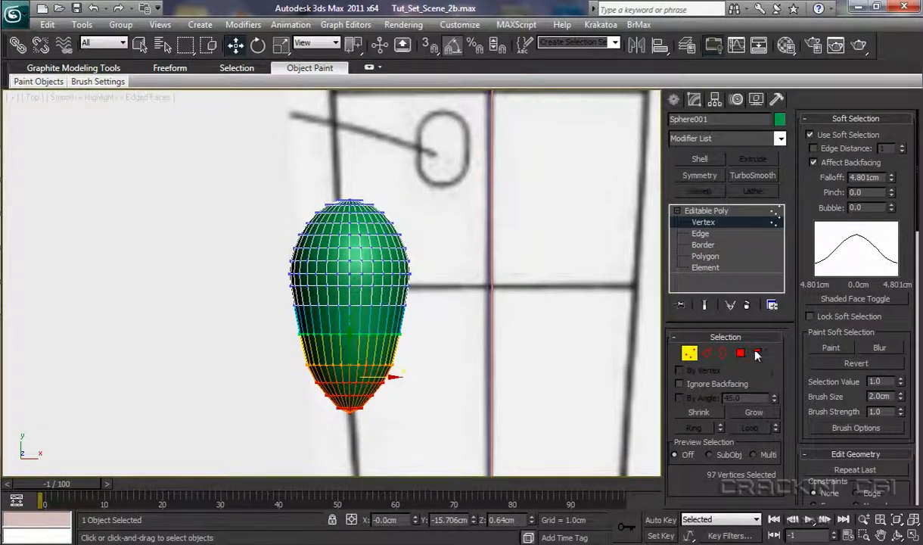
pyautogui.click(810, 134)
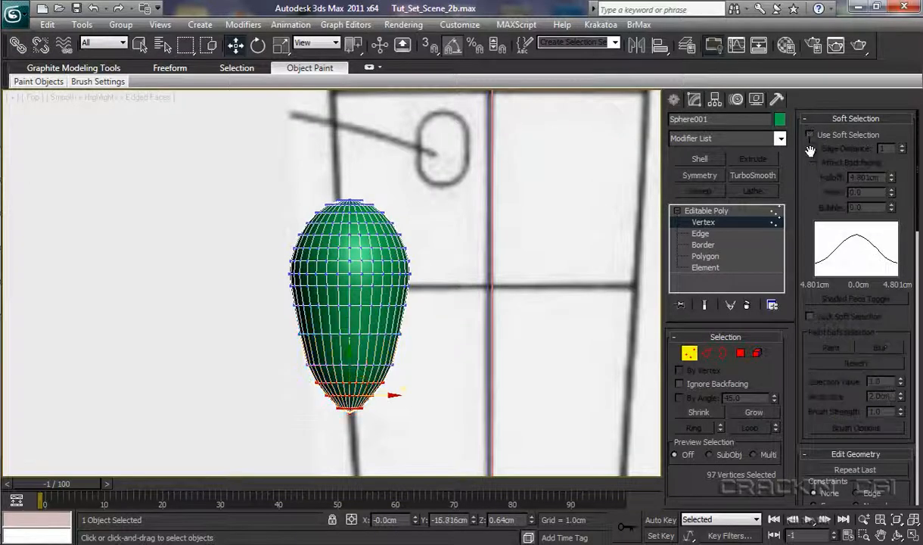
pyautogui.click(704, 256)
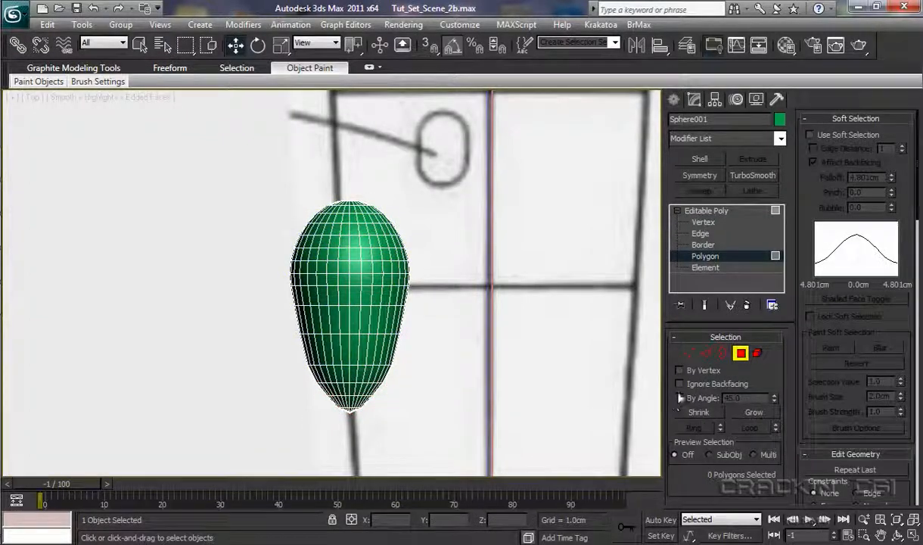
pyautogui.click(680, 385)
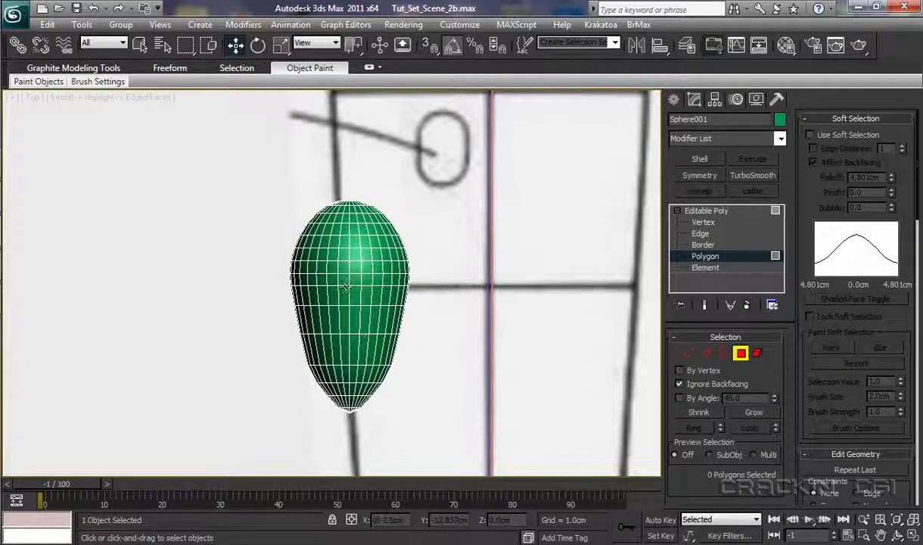
pyautogui.click(345, 268)
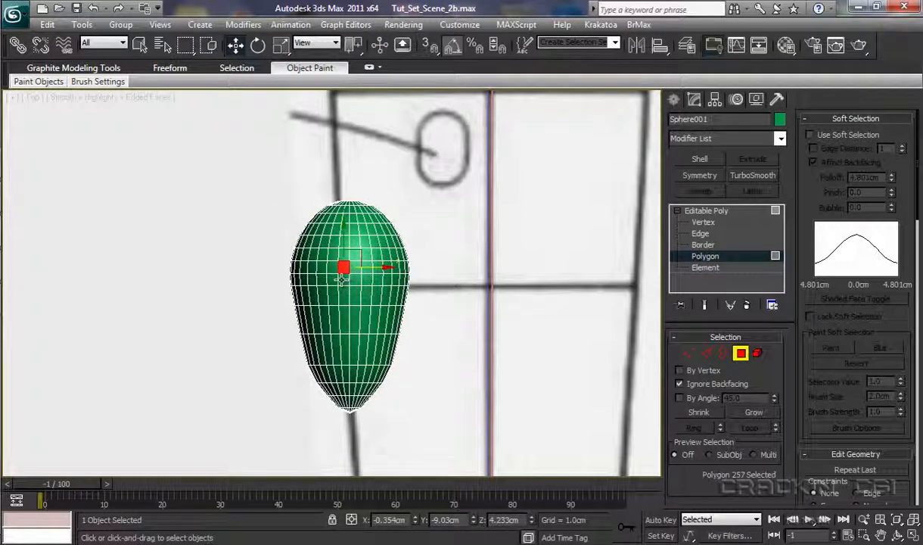
pyautogui.keyDown('ctrl'); pyautogui.click(354, 270); pyautogui.keyUp('ctrl')
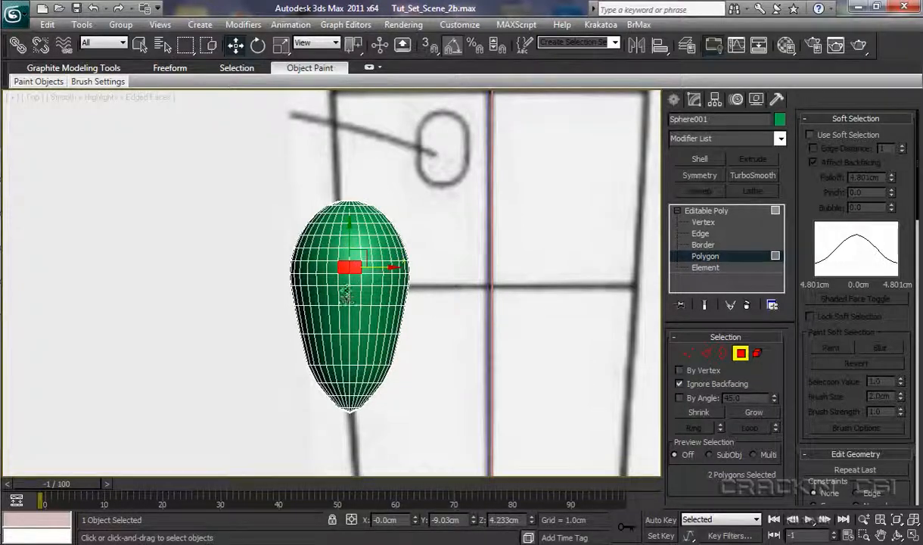
pyautogui.keyDown('ctrl'); pyautogui.click(347, 278); pyautogui.keyUp('ctrl')
pyautogui.keyDown('ctrl'); pyautogui.click(350, 296); pyautogui.keyUp('ctrl')
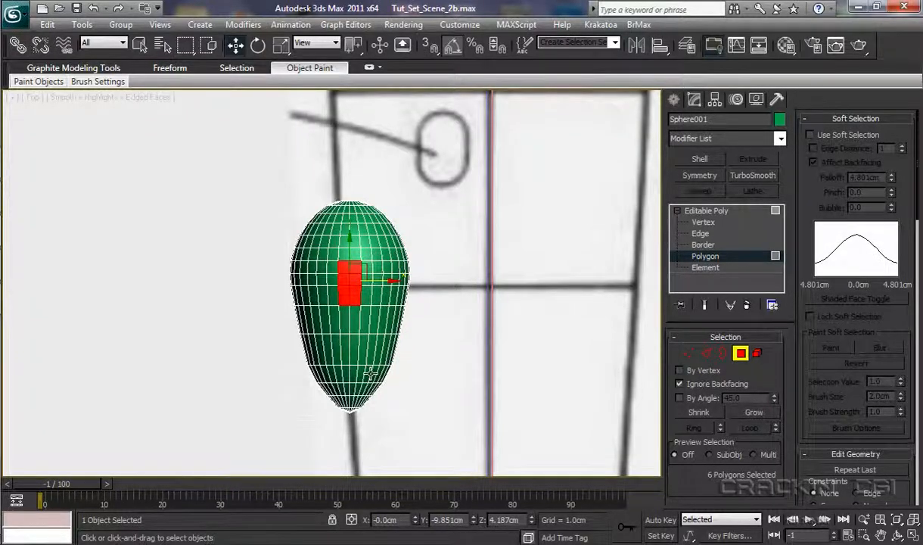
# - Extrude the six selected polygons by about 13.19 cm to form a long arm rising from the teardrop
pyautogui.press('p')
pyautogui.keyDown('alt'); pyautogui.moveTo(372, 371); pyautogui.dragTo(511, 261, button='middle'); pyautogui.keyUp('alt')
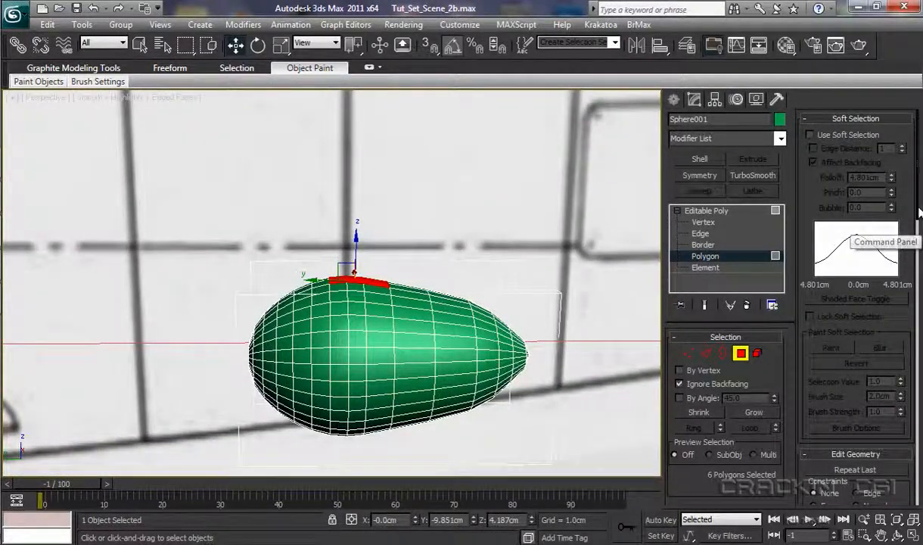
pyautogui.scroll(-10, 870, 223)
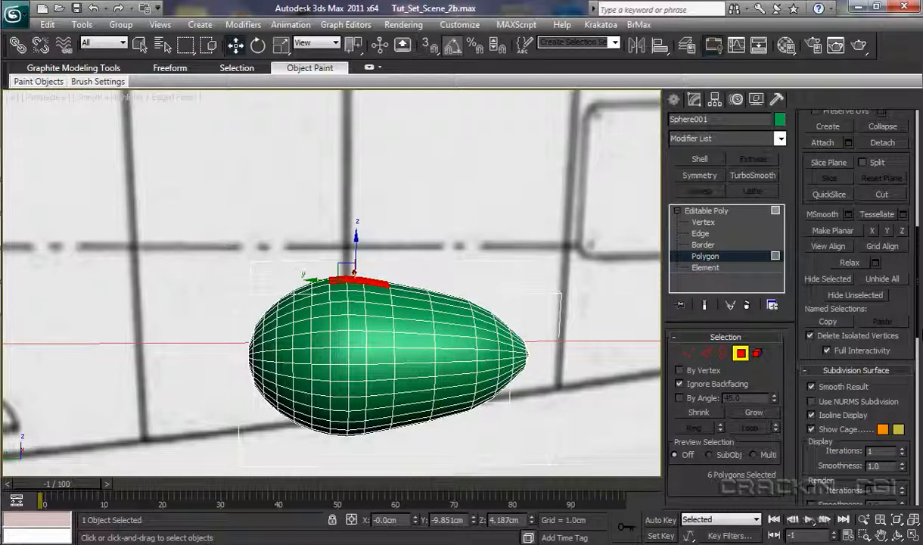
pyautogui.scroll(-12, 855, 302)
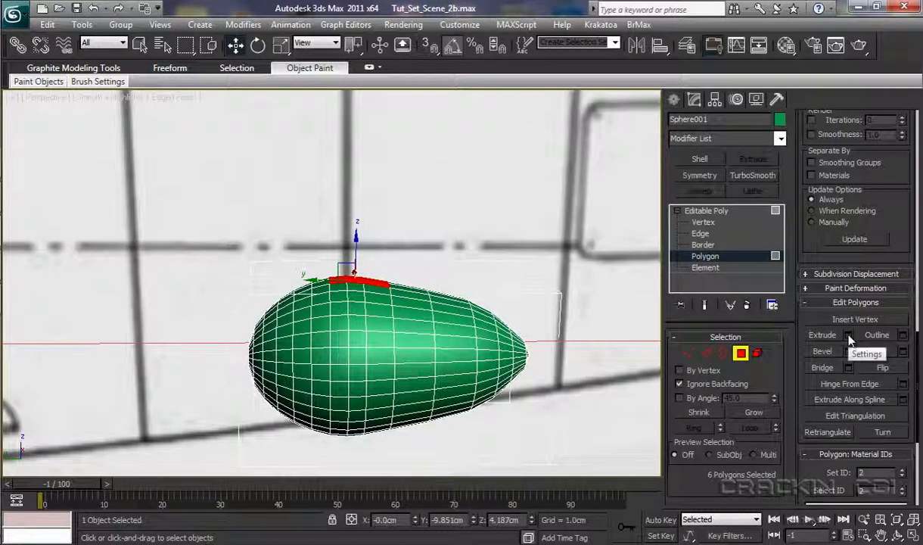
pyautogui.click(848, 335)
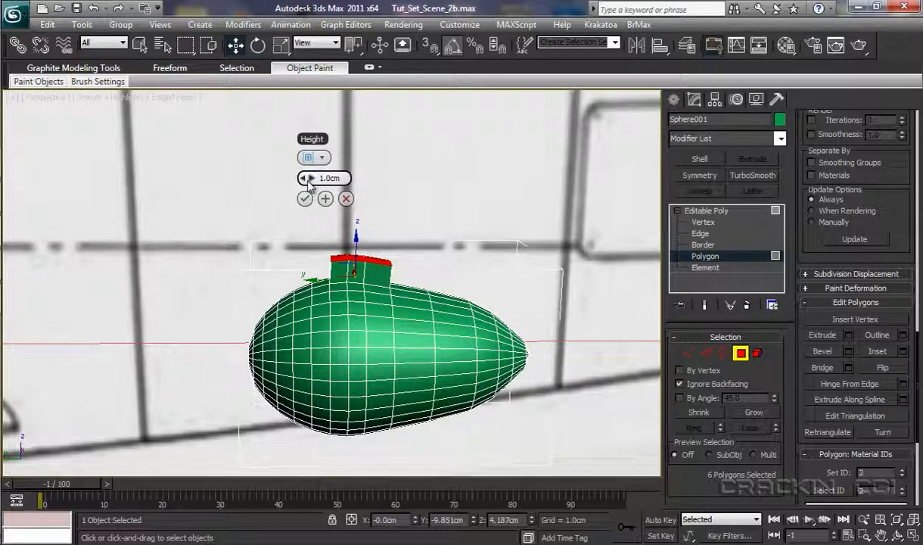
pyautogui.moveTo(308, 185); pyautogui.dragTo(536, 188)
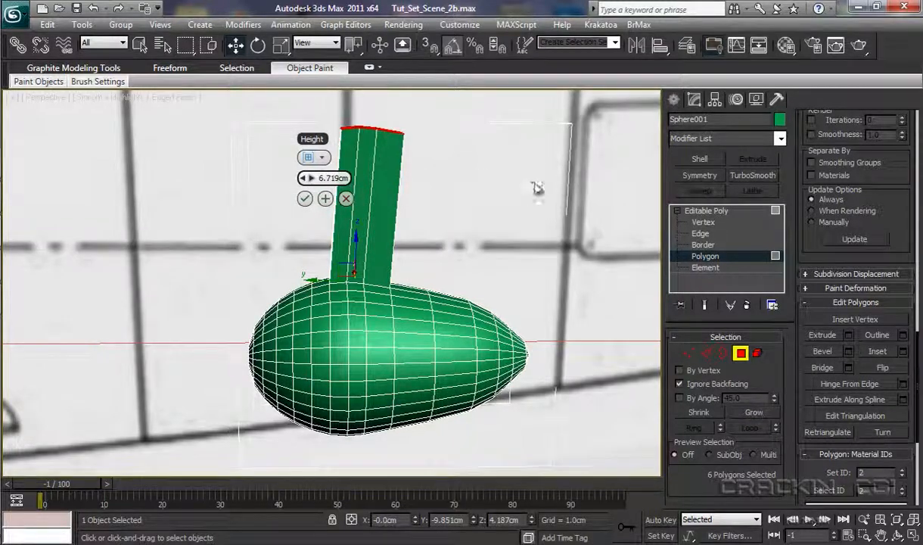
pyautogui.moveTo(538, 232); pyautogui.dragTo(496, 454, button='middle')
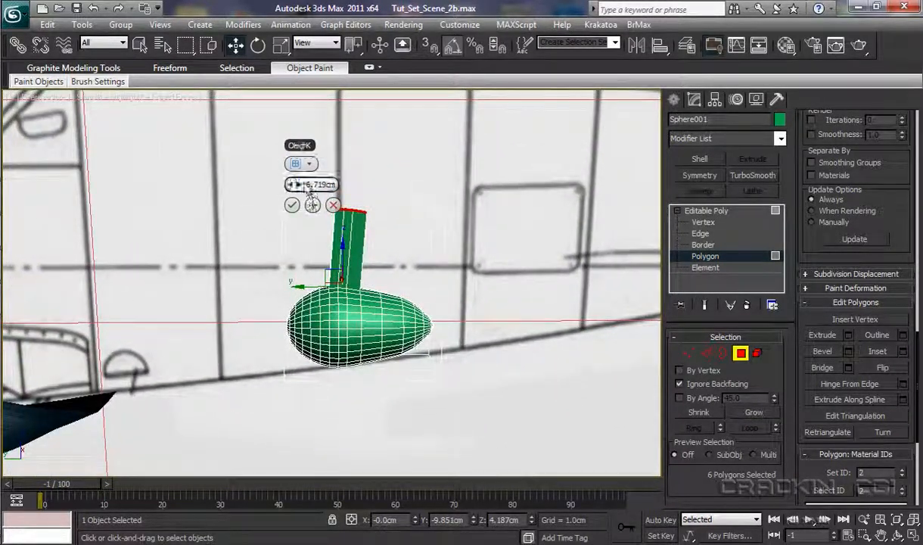
pyautogui.moveTo(293, 184); pyautogui.dragTo(549, 183)
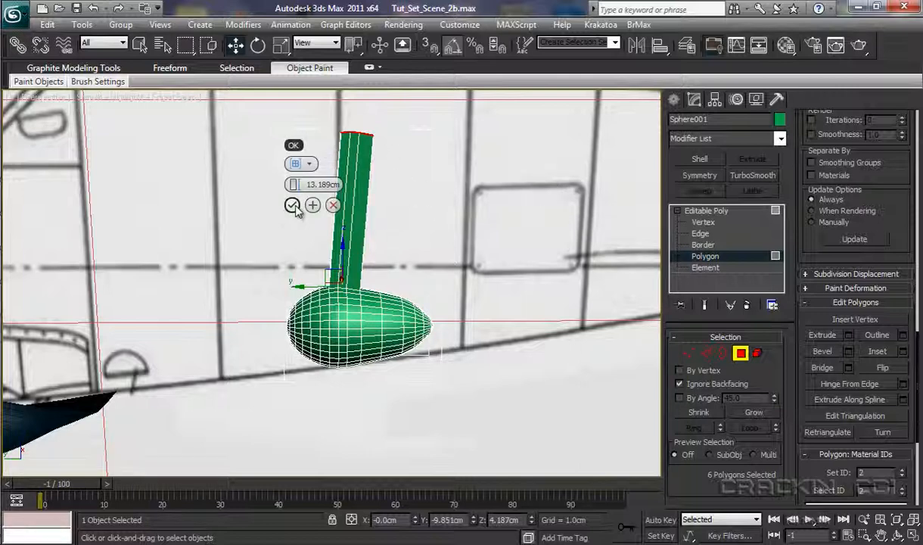
pyautogui.click(291, 205)
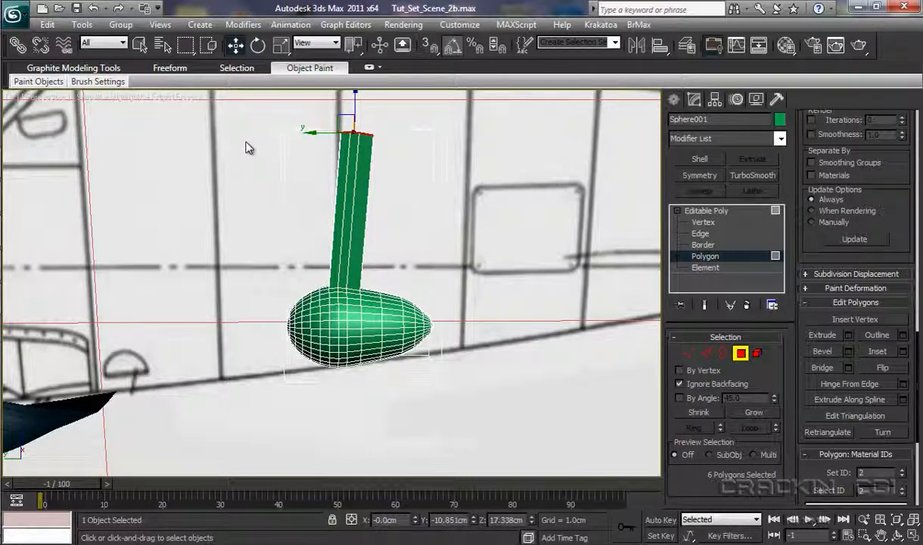
# - Slant the arm rearward by moving its end polygons to about Y -14.8 cm, and flatten them with Make Planar
pyautogui.moveTo(313, 134); pyautogui.dragTo(388, 133)
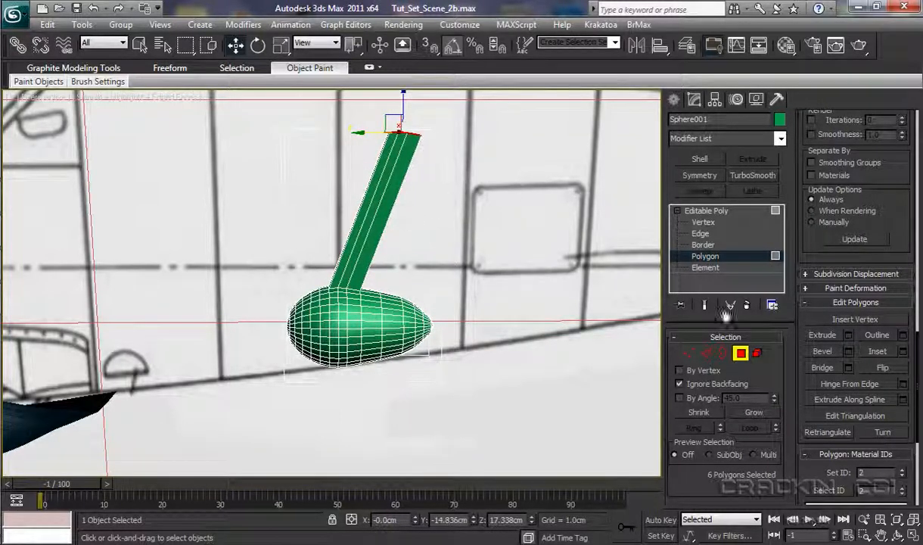
pyautogui.scroll(-5, 920, 354)
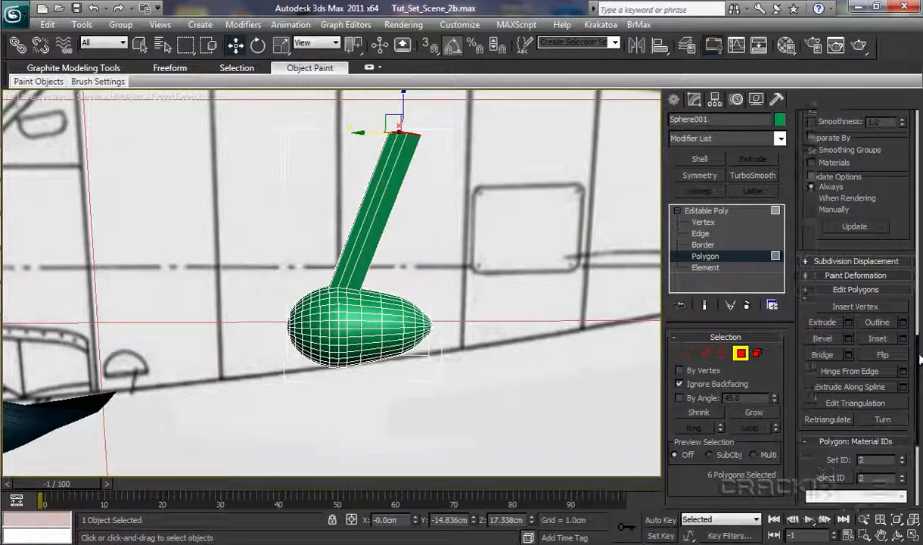
pyautogui.moveTo(918, 447); pyautogui.dragTo(912, 240)
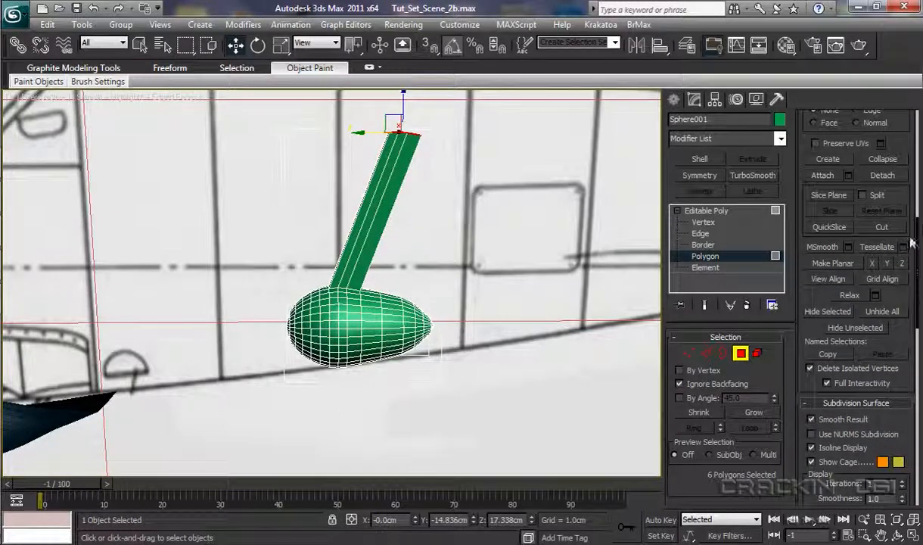
pyautogui.click(847, 264)
# - Return to whole-object level and move the part forward along Y to about 39.6 cm, alongside the wing
pyautogui.moveTo(536, 288)
pyautogui.keyDown('alt'); pyautogui.mouseDown(button='middle')
pyautogui.moveTo(511, 324)
pyautogui.moveTo(476, 334)
pyautogui.moveTo(437, 314)
pyautogui.moveTo(501, 289)
pyautogui.moveTo(541, 287)
pyautogui.mouseUp(button='middle'); pyautogui.keyUp('alt')
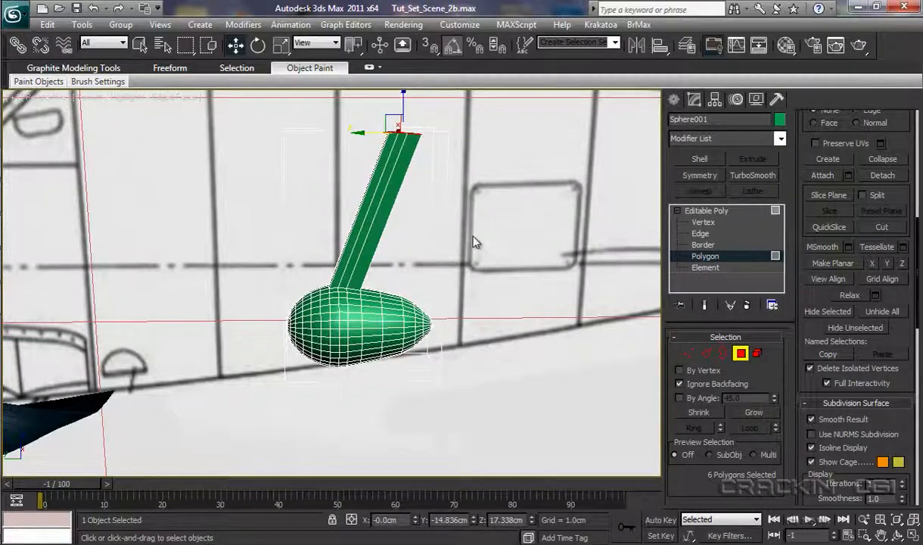
pyautogui.keyDown('alt'); pyautogui.moveTo(476, 243); pyautogui.dragTo(453, 531, button='middle'); pyautogui.keyUp('alt')
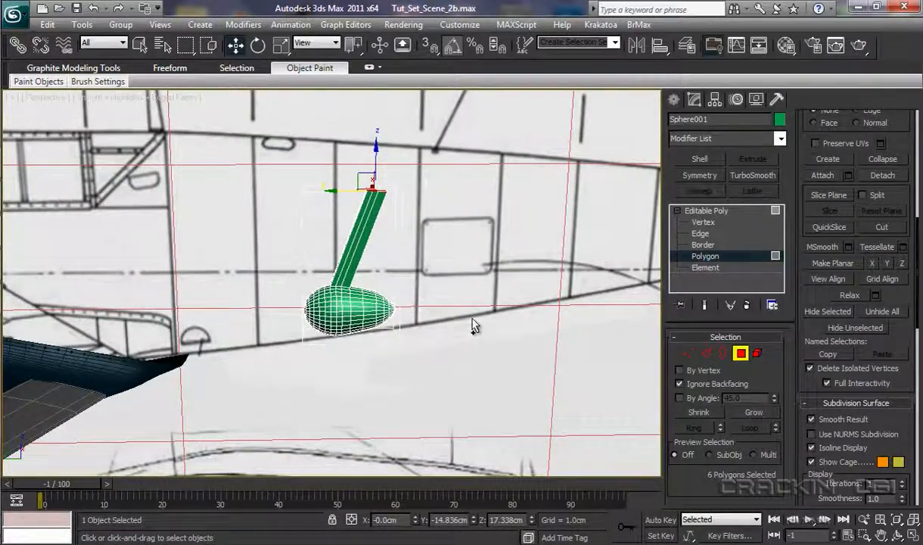
pyautogui.keyDown('ctrl'); pyautogui.keyDown('alt'); pyautogui.moveTo(474, 322); pyautogui.dragTo(476, 494, button='middle'); pyautogui.keyUp('alt'); pyautogui.keyUp('ctrl')
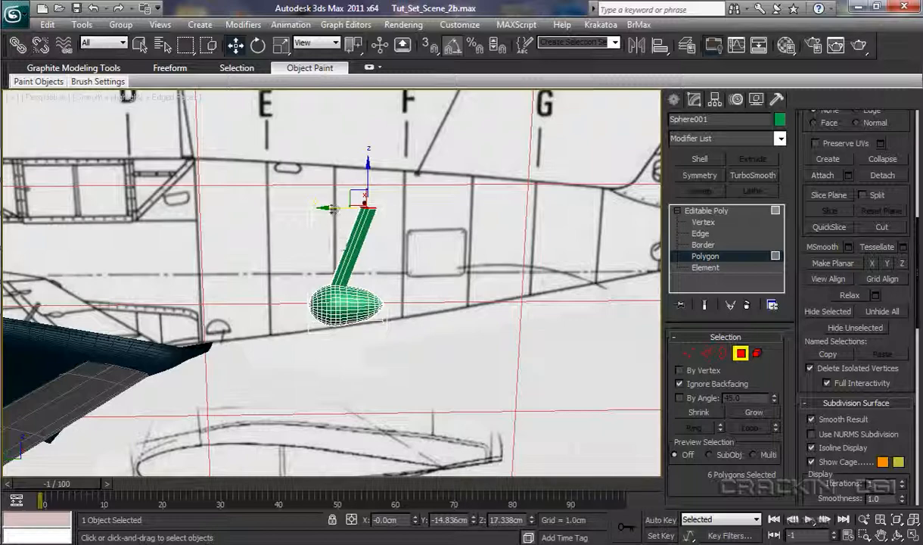
pyautogui.click(701, 213)
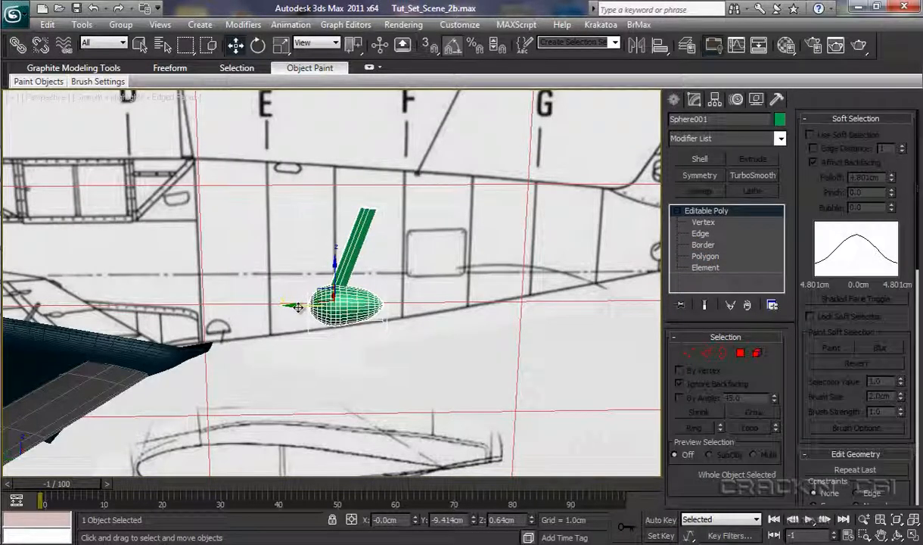
pyautogui.moveTo(297, 306); pyautogui.dragTo(7, 307)
# - Shift the part slightly rearward to about Y 37.6 cm and lower it beneath the wing to about Z -45.7 cm
pyautogui.keyDown('ctrl'); pyautogui.keyDown('alt'); pyautogui.moveTo(241, 375); pyautogui.dragTo(320, 271, button='middle'); pyautogui.keyUp('alt'); pyautogui.keyUp('ctrl')
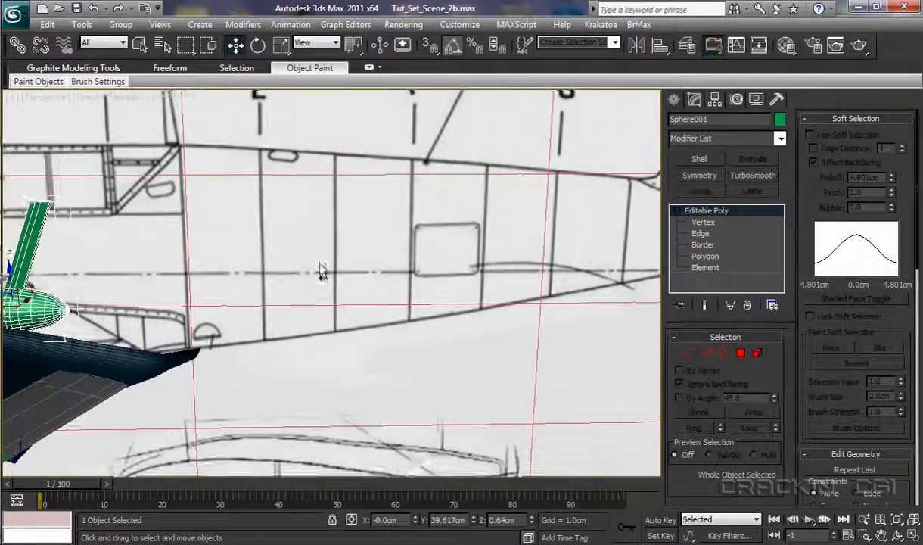
pyautogui.scroll(-3, 320, 271)
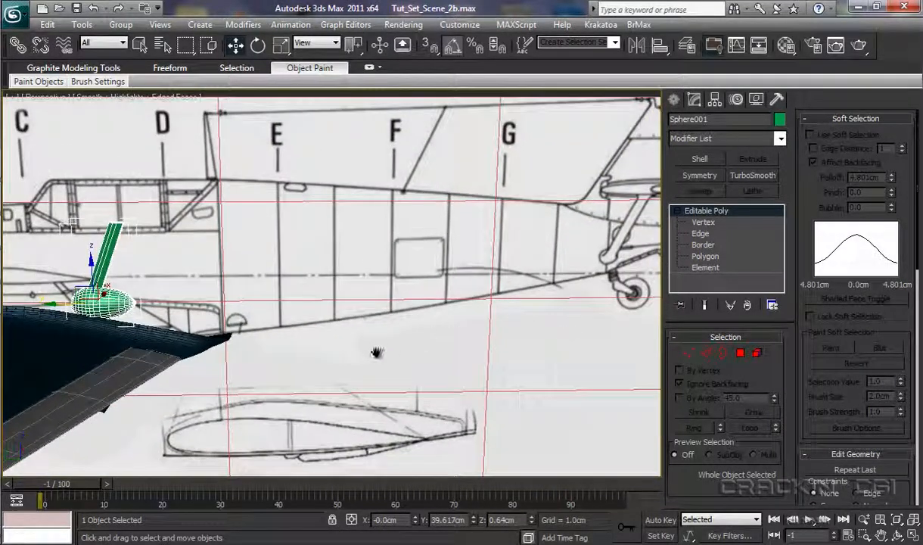
pyautogui.keyDown('alt'); pyautogui.moveTo(376, 354); pyautogui.dragTo(639, 252, button='middle'); pyautogui.keyUp('alt')
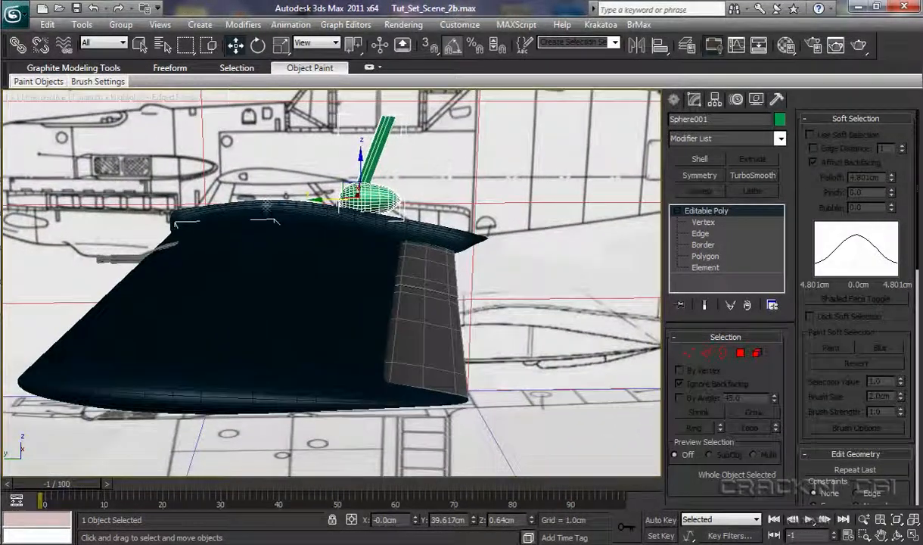
pyautogui.moveTo(309, 193); pyautogui.dragTo(363, 261)
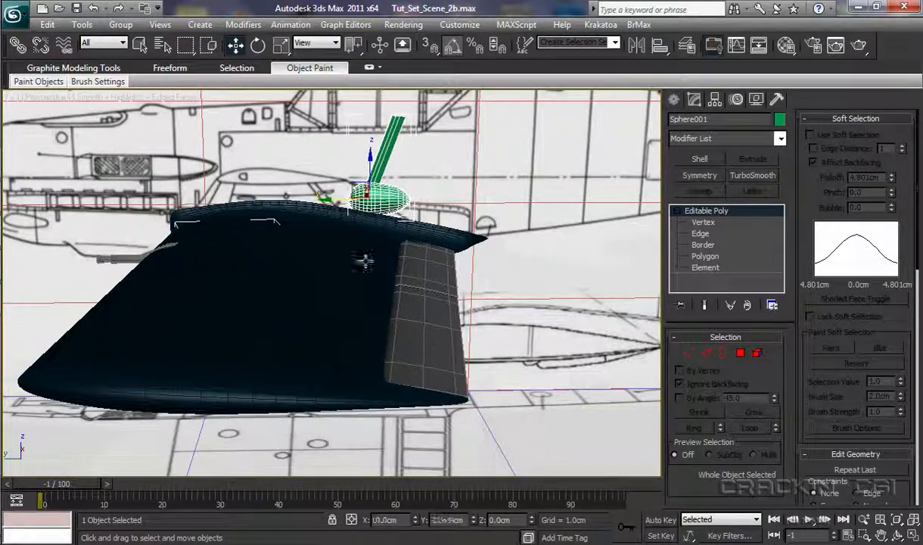
pyautogui.moveTo(366, 162); pyautogui.dragTo(449, 411)
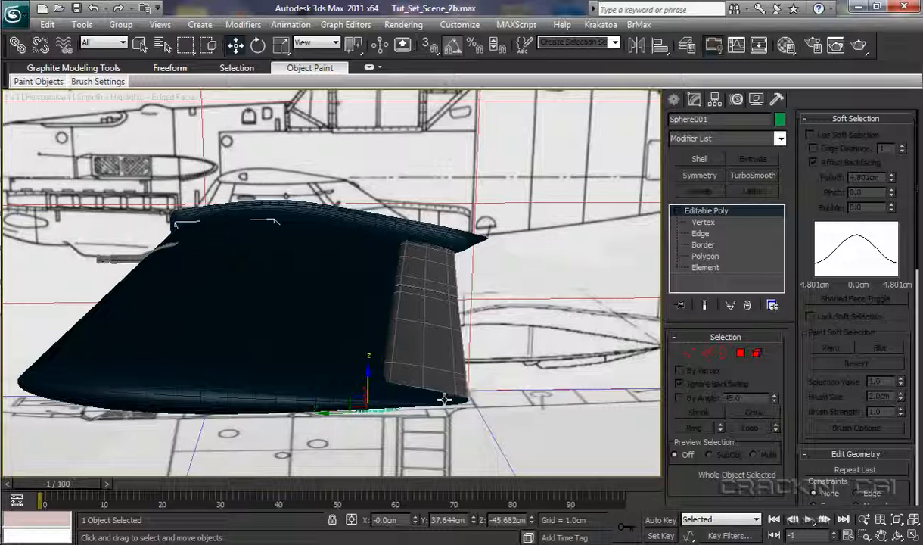
# - In the front view, slide the part outward beneath the outer wing to about X -87.3 cm
pyautogui.press('f')
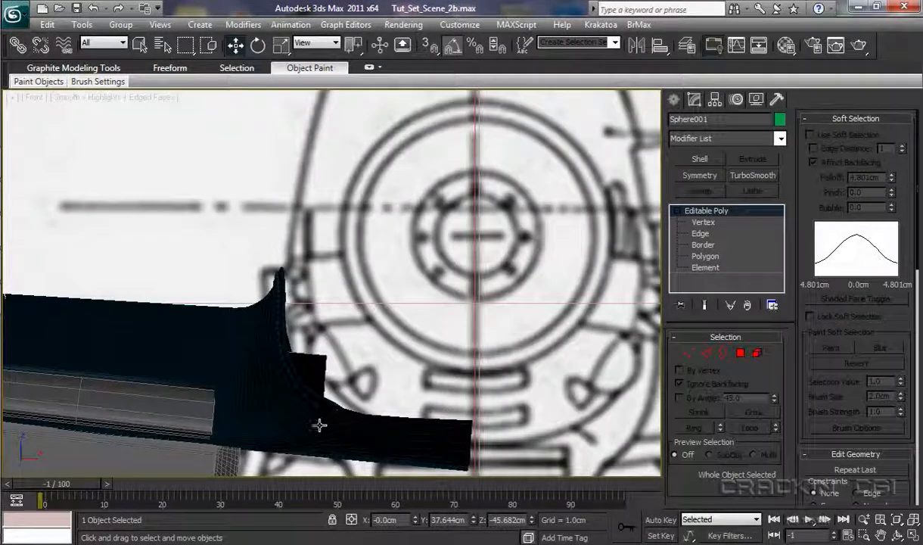
pyautogui.moveTo(319, 425); pyautogui.dragTo(605, 260, button='middle')
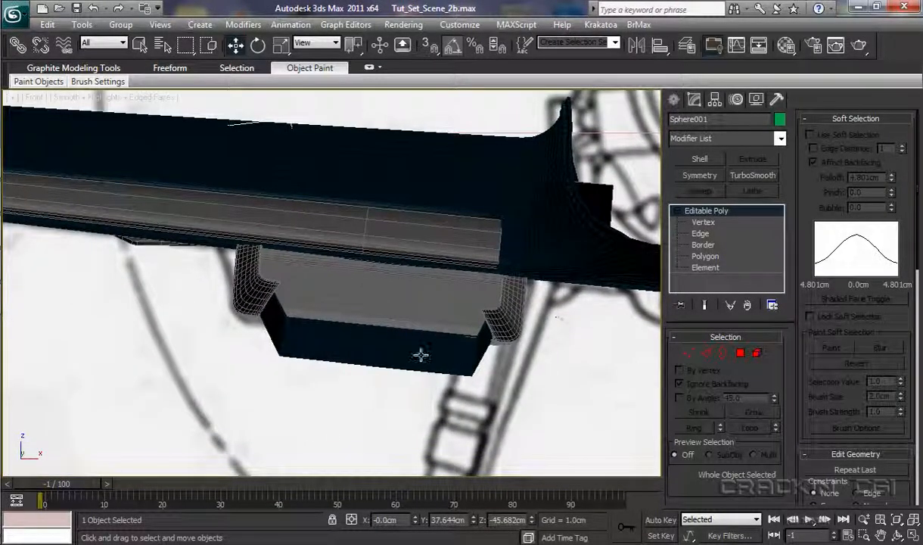
pyautogui.scroll(-2, 420, 354)
pyautogui.scroll(-4, 408, 461)
pyautogui.scroll(1, 408, 461)
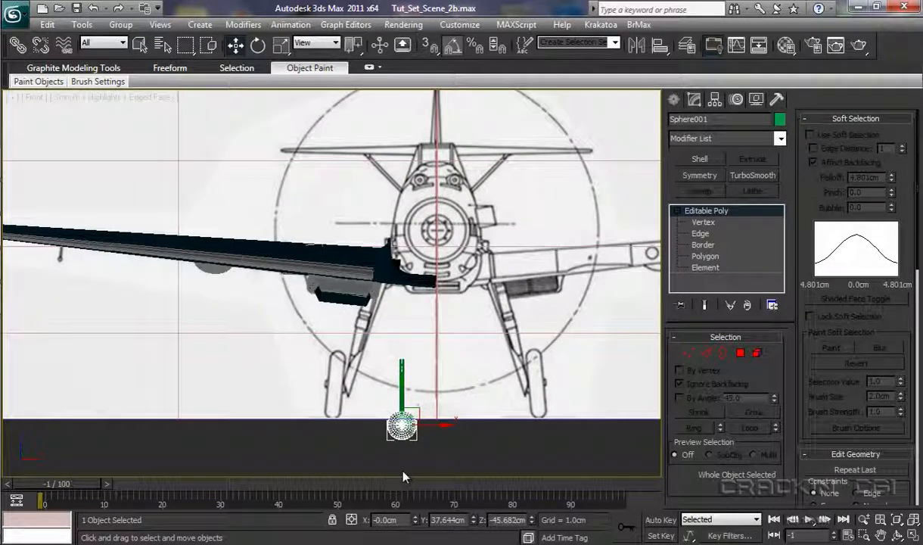
pyautogui.moveTo(445, 425); pyautogui.dragTo(96, 371)
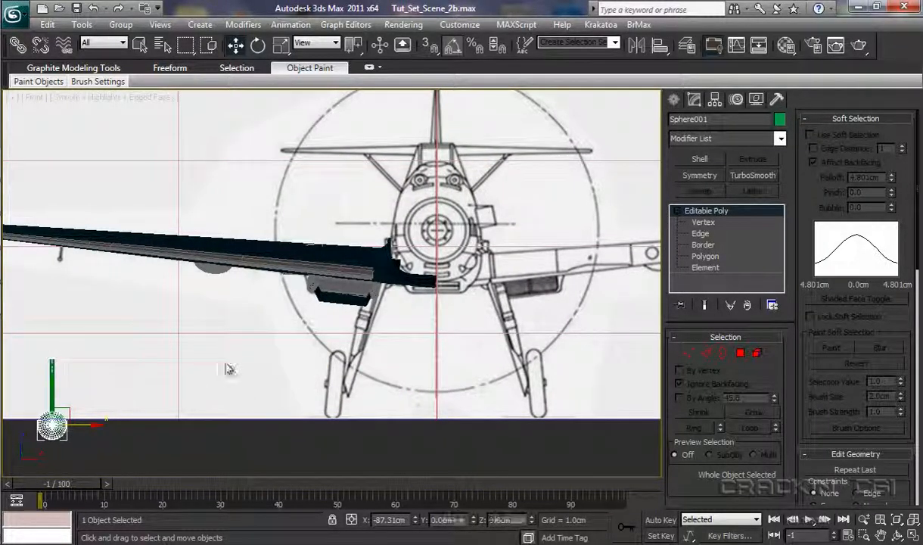
# - Raise the part to about Z -17.1 cm so its arm meets the wing's underside, and shift it outboard to about X -93.5 cm
pyautogui.moveTo(231, 370); pyautogui.dragTo(385, 356, button='middle')
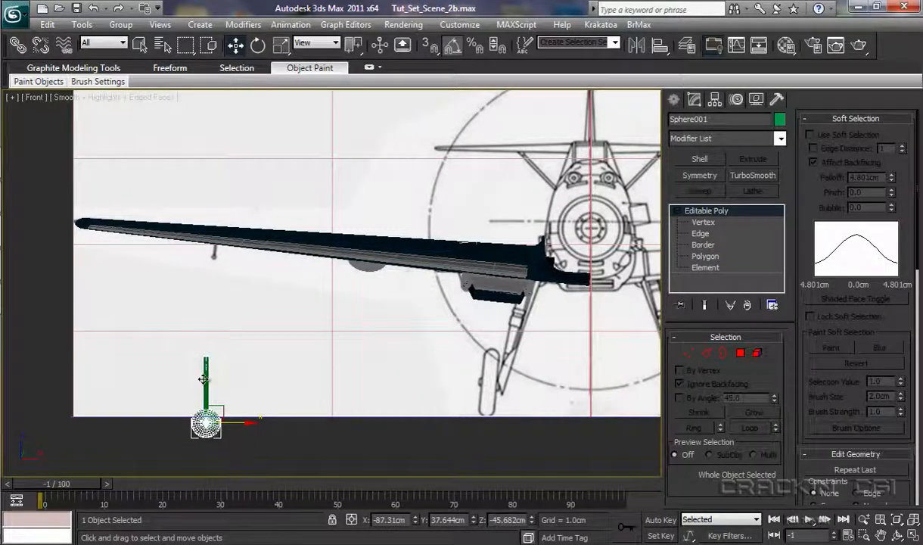
pyautogui.moveTo(205, 379); pyautogui.dragTo(217, 289)
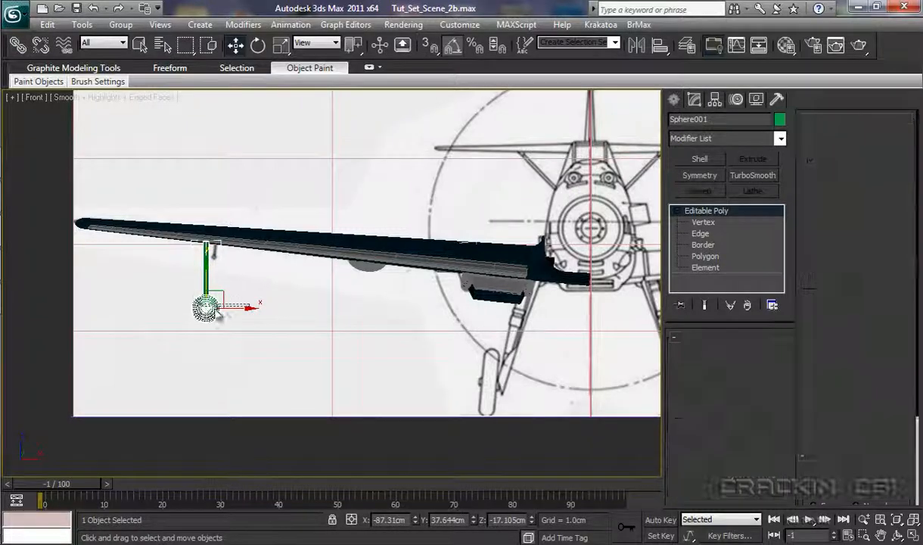
pyautogui.moveTo(249, 310); pyautogui.dragTo(222, 310)
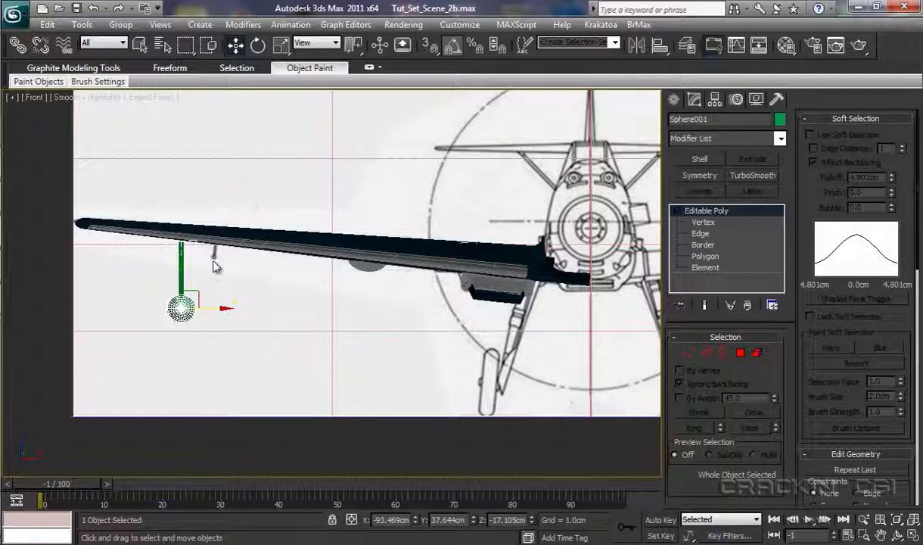
pyautogui.moveTo(349, 373); pyautogui.dragTo(4, 339, button='middle')
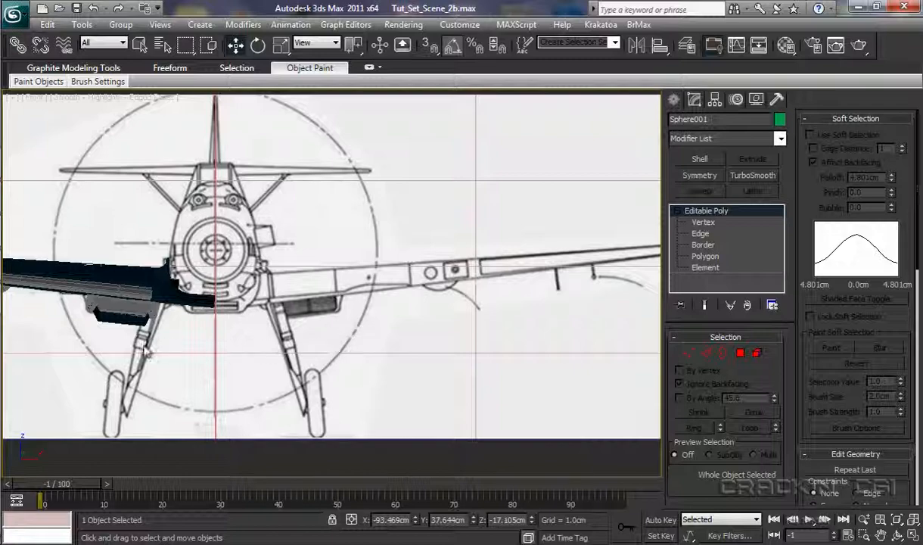
# - Slide the part inboard to about X -85.1 cm and move it forward under the wing to about Y 43.8 cm
pyautogui.moveTo(147, 352); pyautogui.dragTo(492, 302, button='middle')
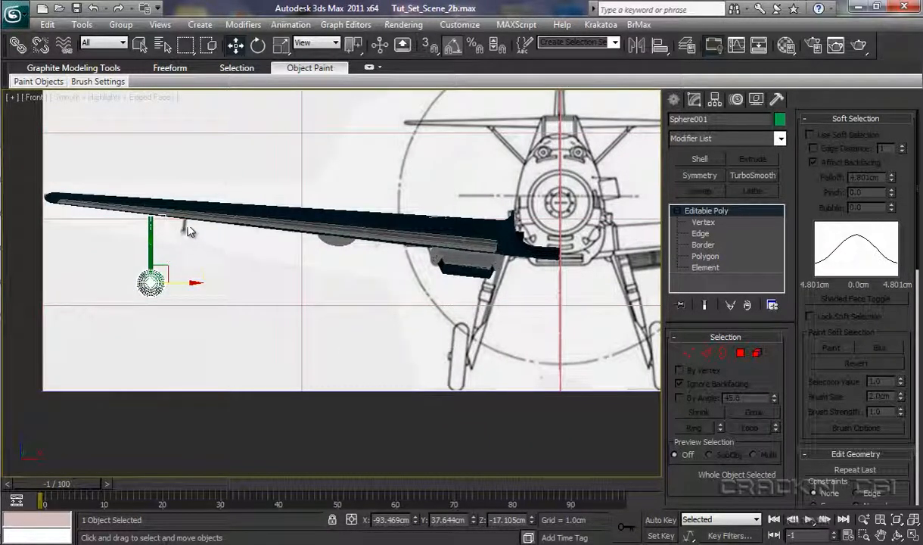
pyautogui.moveTo(194, 283); pyautogui.dragTo(223, 286)
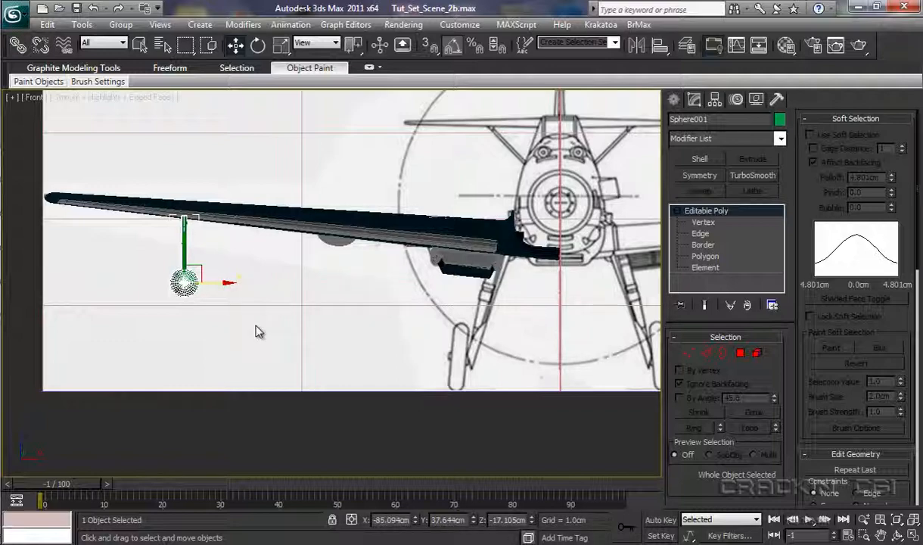
pyautogui.press('l')
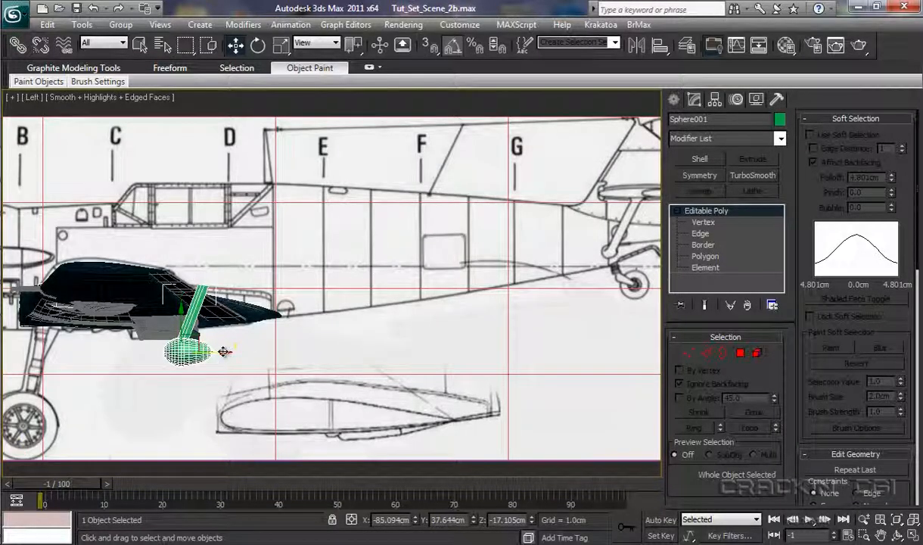
pyautogui.moveTo(224, 351); pyautogui.dragTo(199, 348)
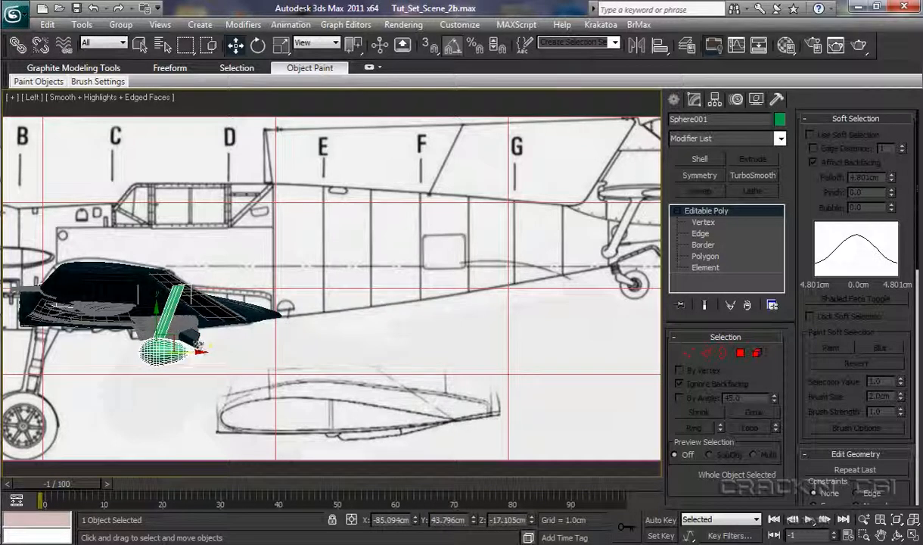
# - Scale the whole part down uniformly to about 25.2 percent
pyautogui.click(280, 45)
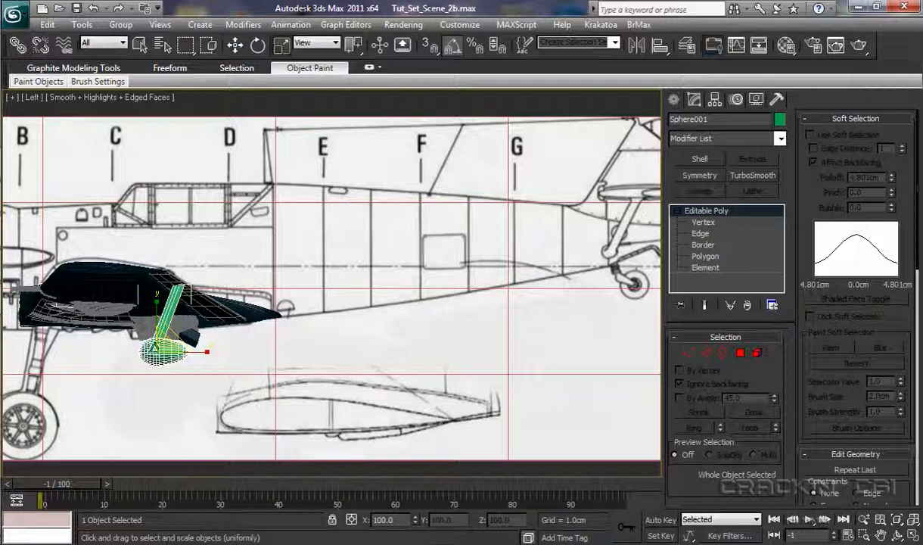
pyautogui.moveTo(163, 344); pyautogui.dragTo(138, 448)
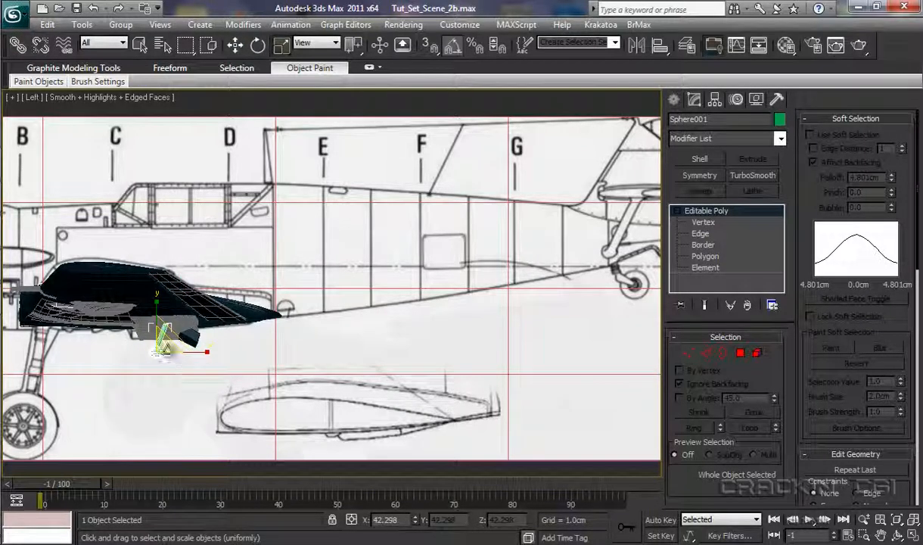
pyautogui.moveTo(161, 348); pyautogui.dragTo(146, 398)
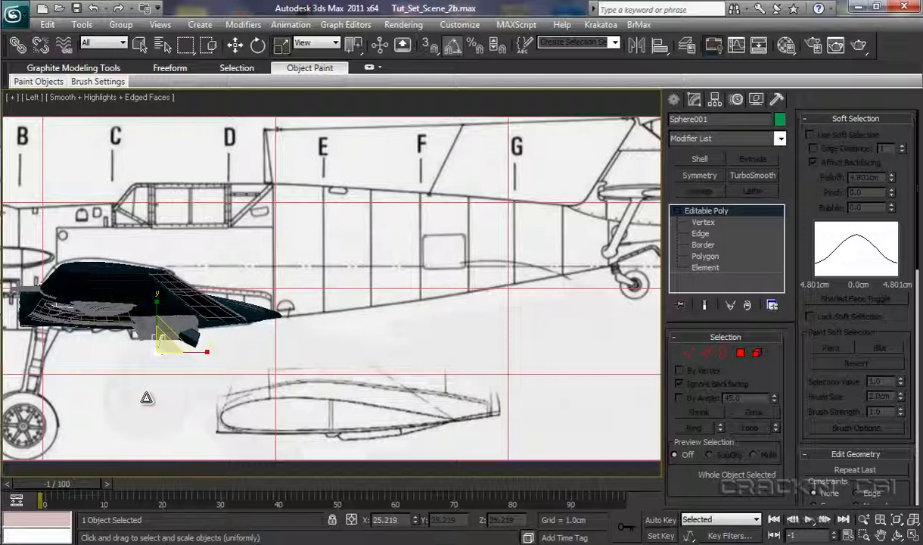
# - Raise the shrunken part to about Z -7.9 cm and shift it rearward to about Y 38.4 cm
pyautogui.press('w')
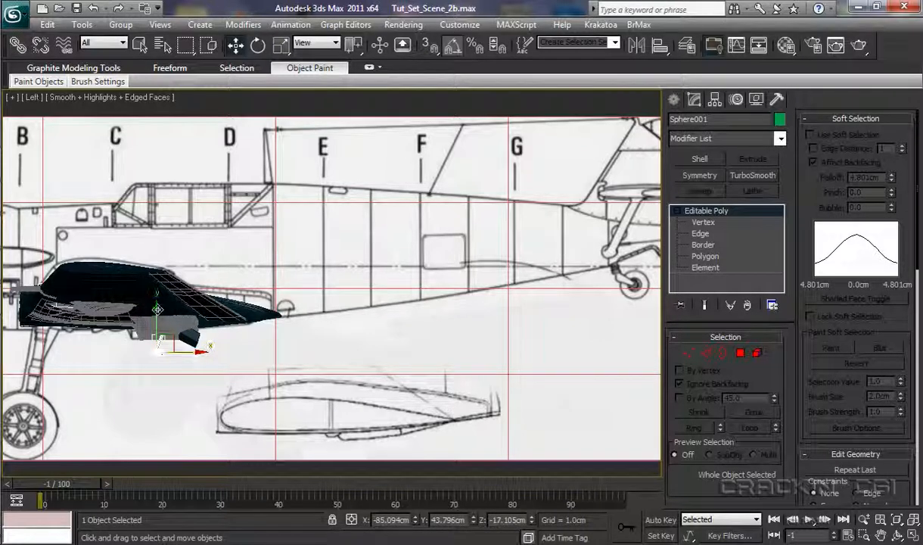
pyautogui.moveTo(161, 284); pyautogui.dragTo(161, 270)
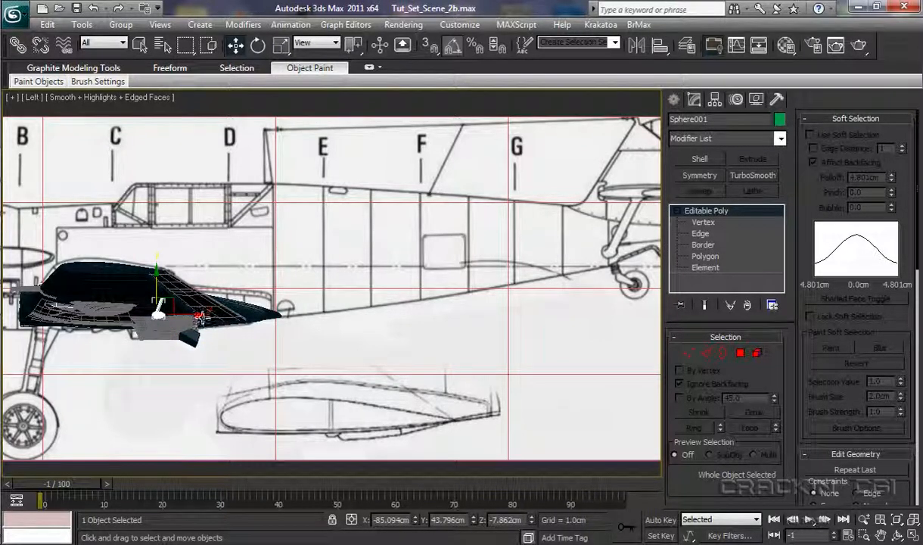
pyautogui.moveTo(203, 315); pyautogui.dragTo(222, 315)
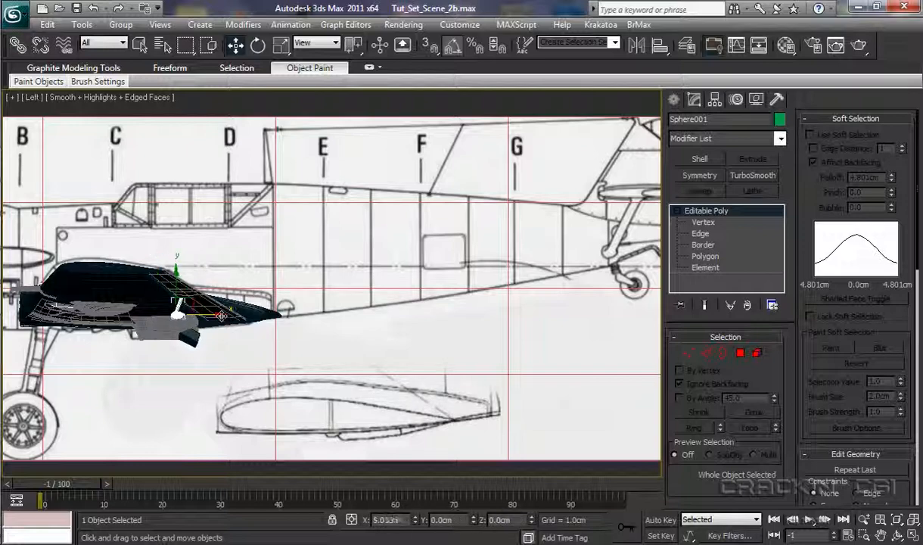
pyautogui.scroll(5, 220, 341)
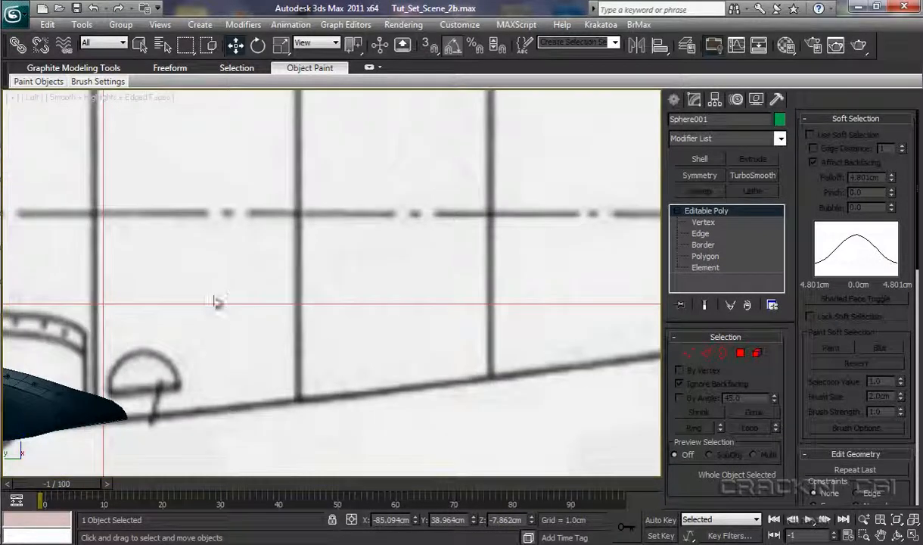
pyautogui.moveTo(248, 340); pyautogui.dragTo(566, 255, button='middle')
pyautogui.moveTo(253, 392); pyautogui.dragTo(449, 350, button='middle')
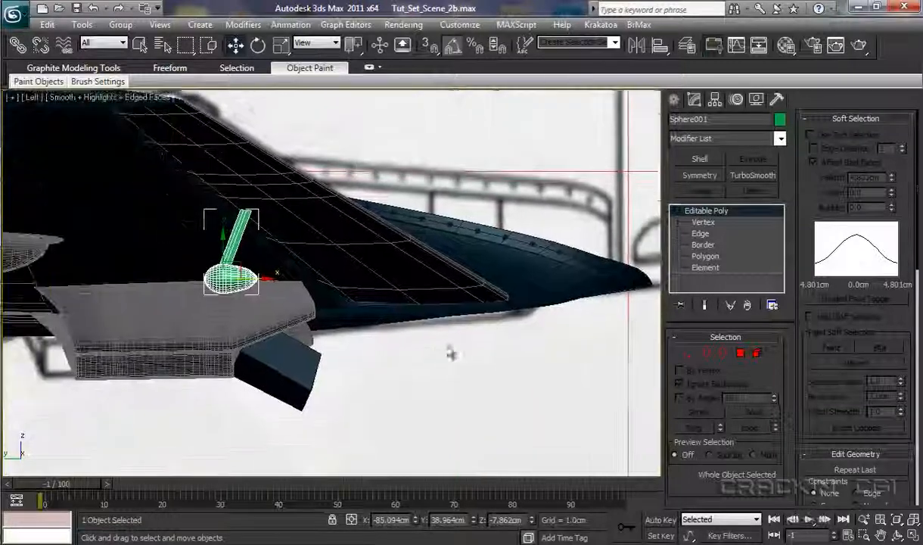
pyautogui.moveTo(308, 394); pyautogui.dragTo(313, 446, button='middle')
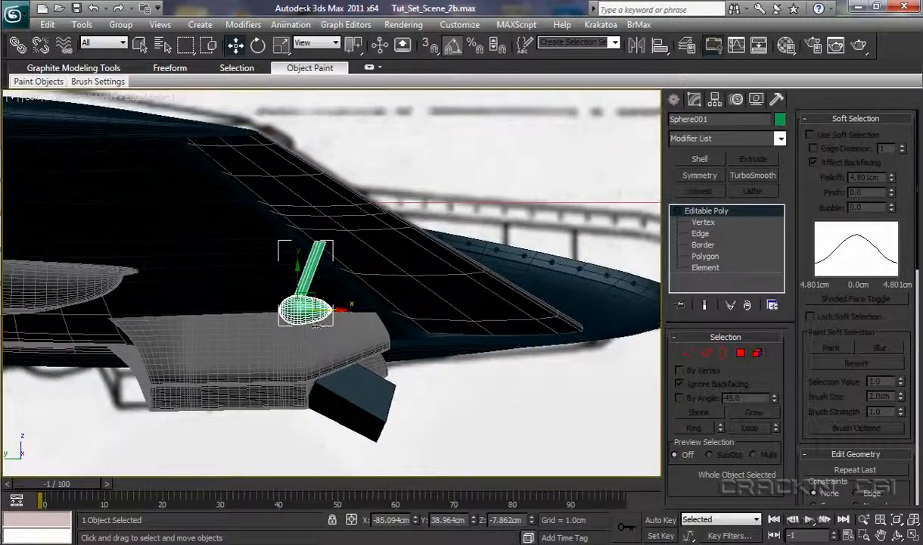
pyautogui.moveTo(333, 311); pyautogui.dragTo(349, 310)
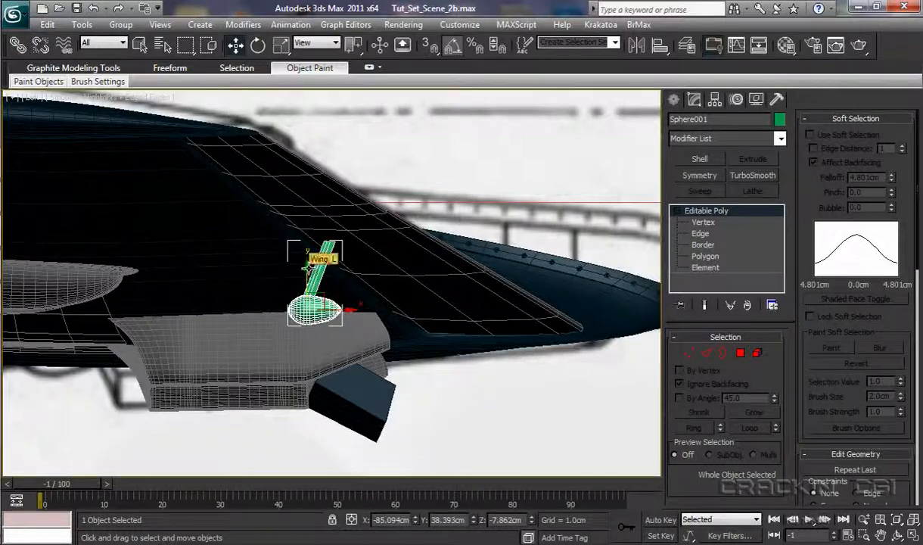
pyautogui.click(305, 261)
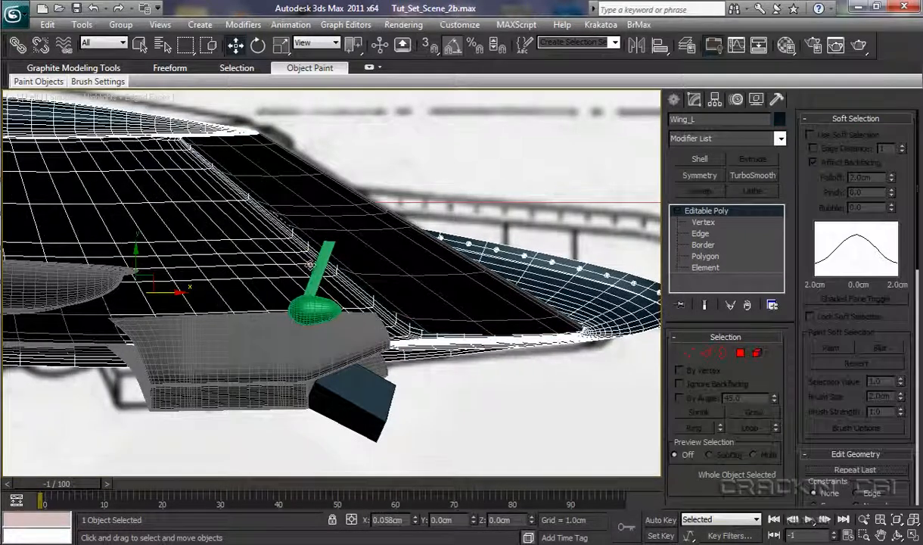
pyautogui.click(93, 8)
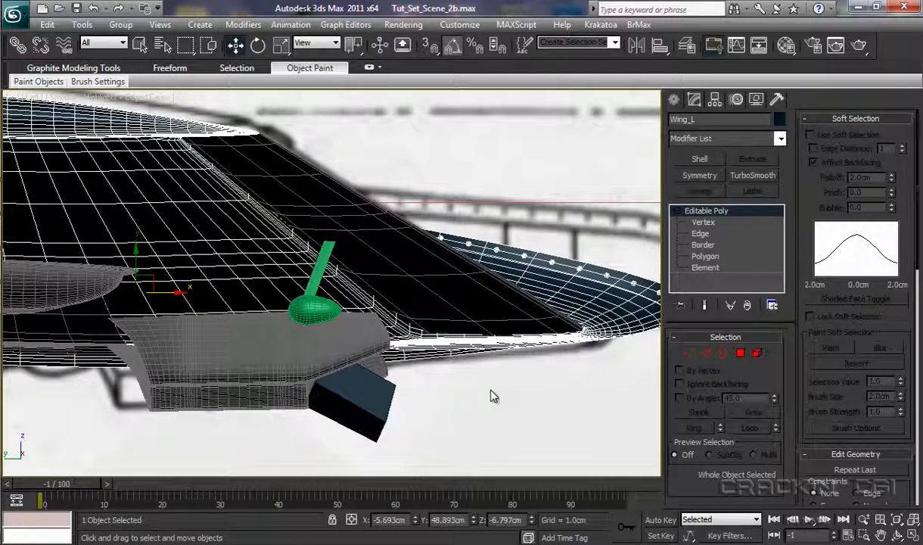
pyautogui.click(502, 407)
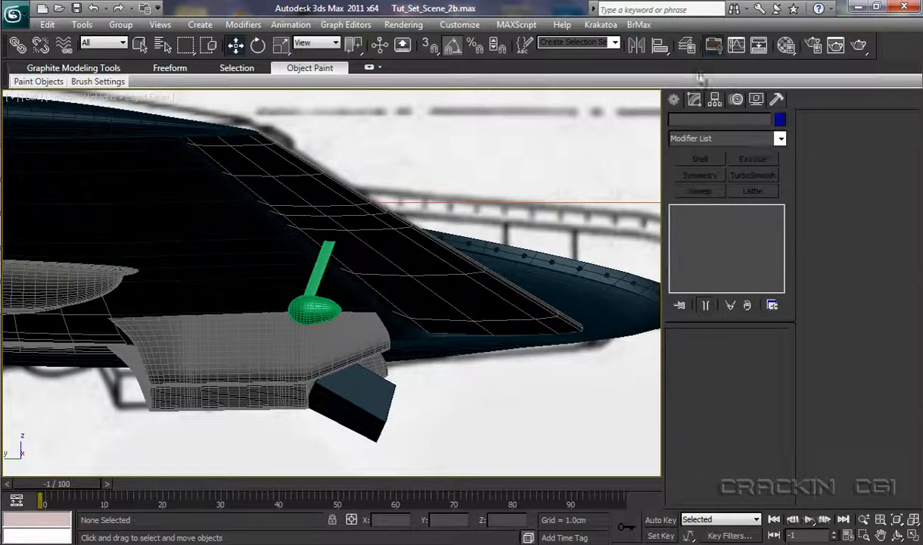
# - Freeze the Wing_L object in the Front_Wing layer so it cannot be selected
pyautogui.click(687, 46)
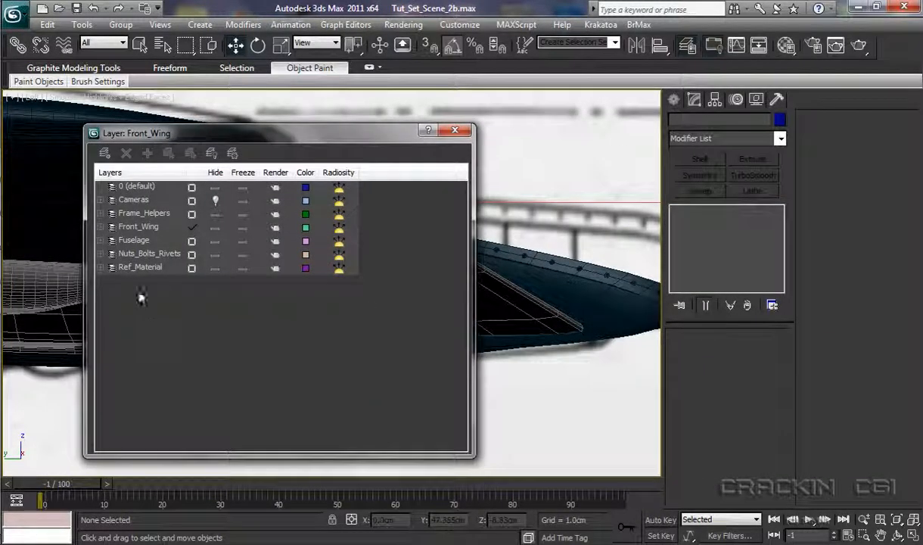
pyautogui.click(102, 227)
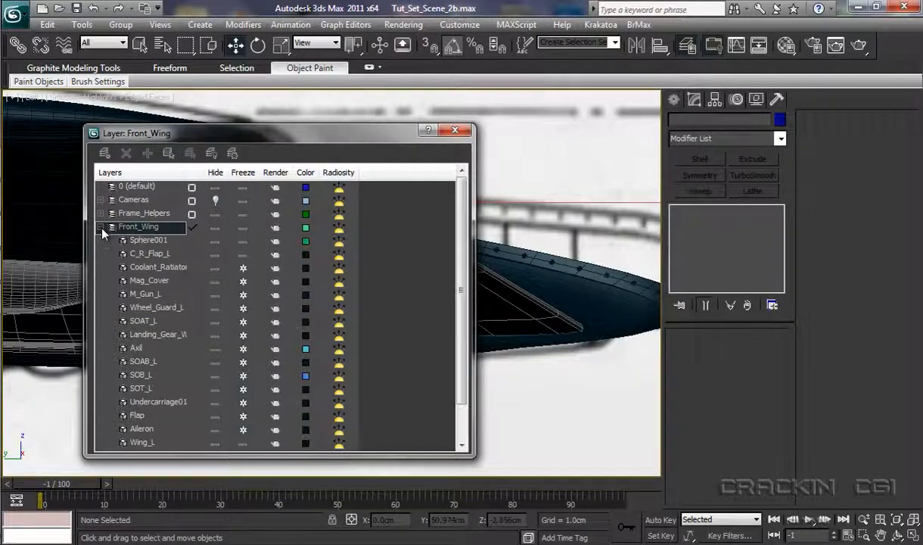
pyautogui.click(241, 443)
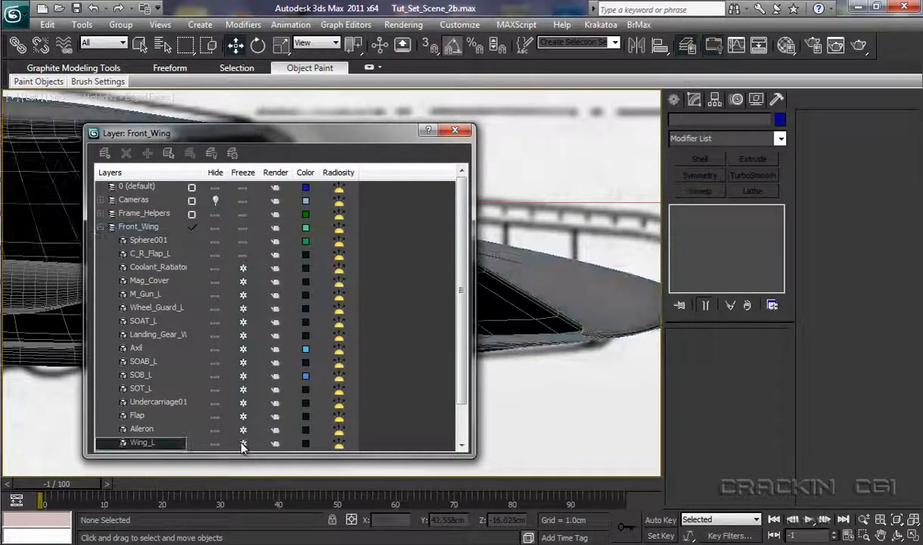
pyautogui.click(455, 131)
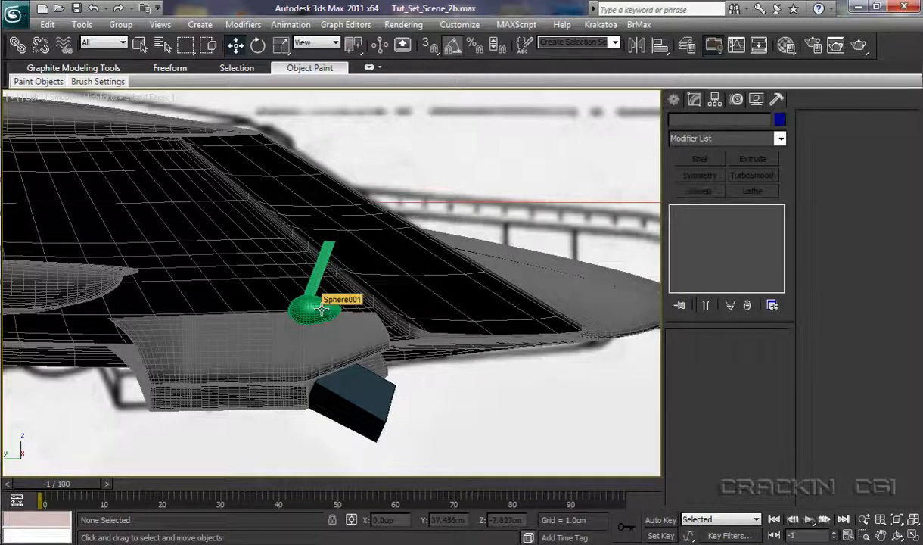
# - Select the teardrop part, raise it to about Z -4.9 cm and move it forward to about Y 41.7 cm
pyautogui.click(321, 308)
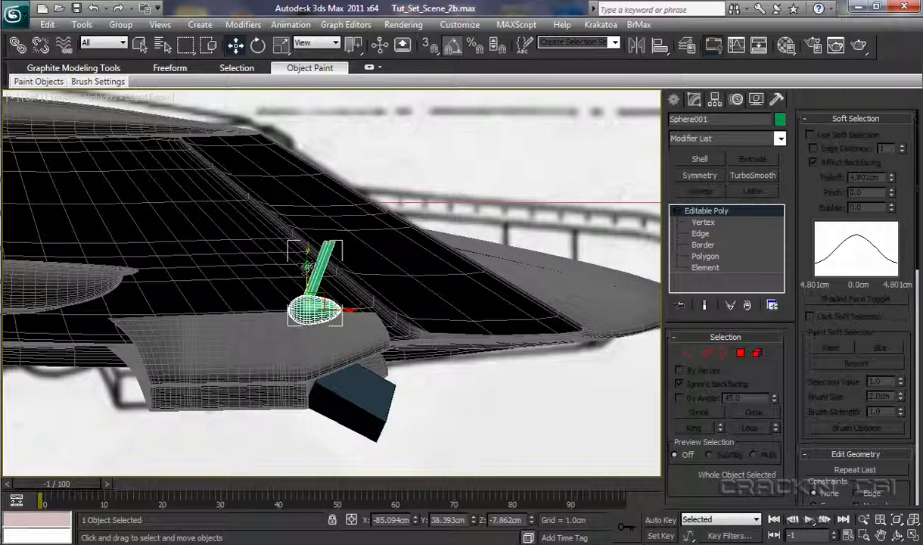
pyautogui.moveTo(308, 266); pyautogui.dragTo(320, 219)
pyautogui.moveTo(346, 261); pyautogui.dragTo(295, 263)
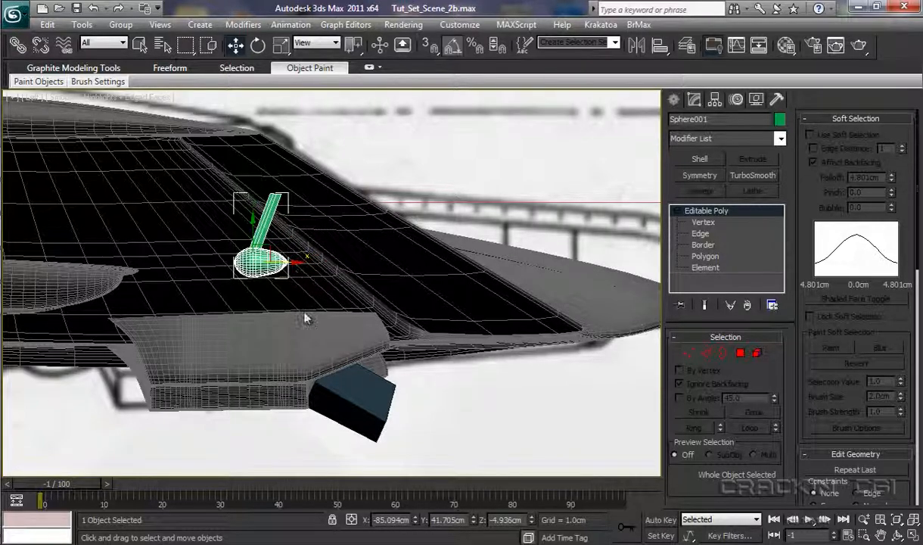
# - In the front view, raise the part to about Z -4.5 cm so its arm meets the wing's underside
pyautogui.press('l')
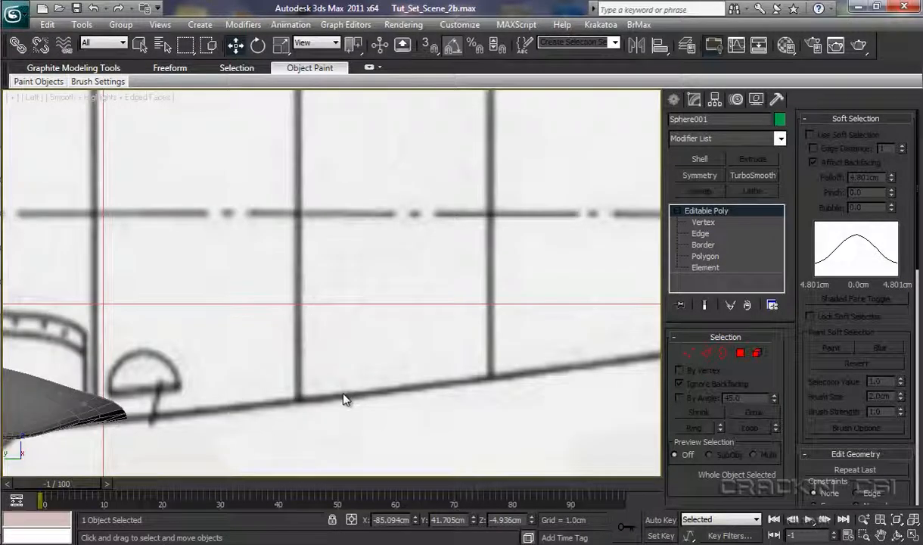
pyautogui.press('z')
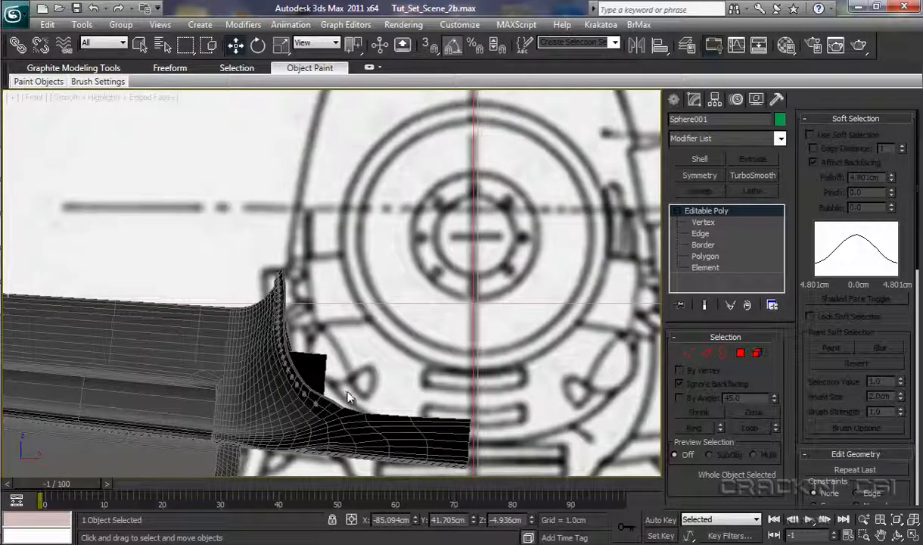
pyautogui.moveTo(312, 388); pyautogui.dragTo(534, 332, button='middle')
pyautogui.press('z')
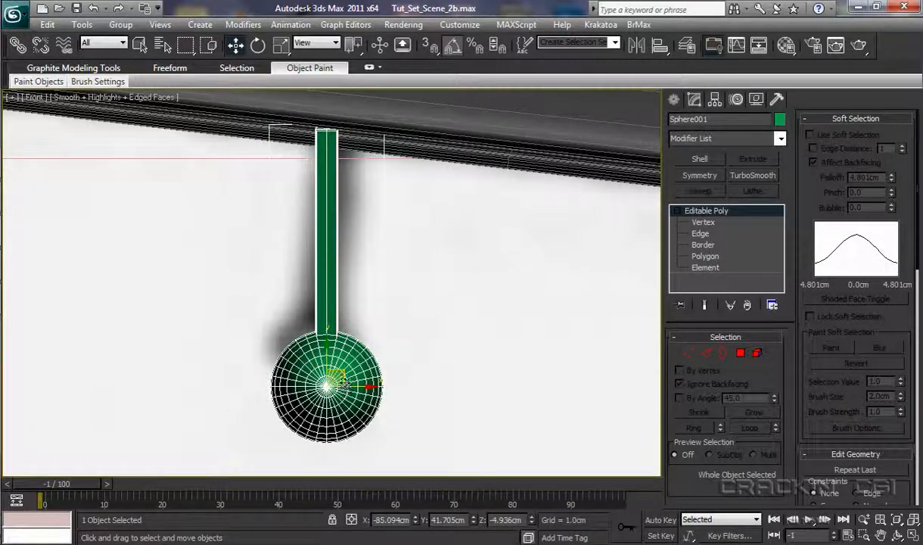
pyautogui.moveTo(324, 346); pyautogui.dragTo(328, 316)
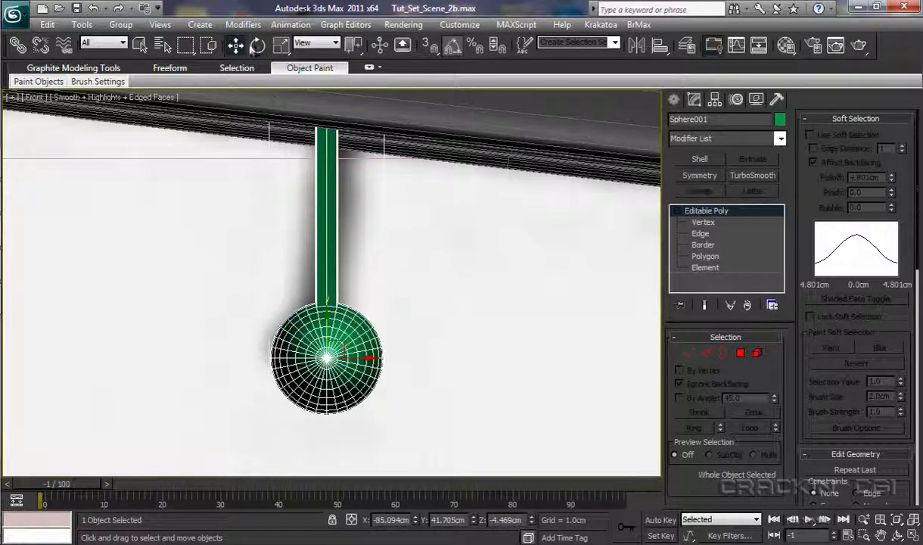
# - Move only the part's pivot up to the upper end of its arm, at about Z -0.6 cm
pyautogui.click(257, 45)
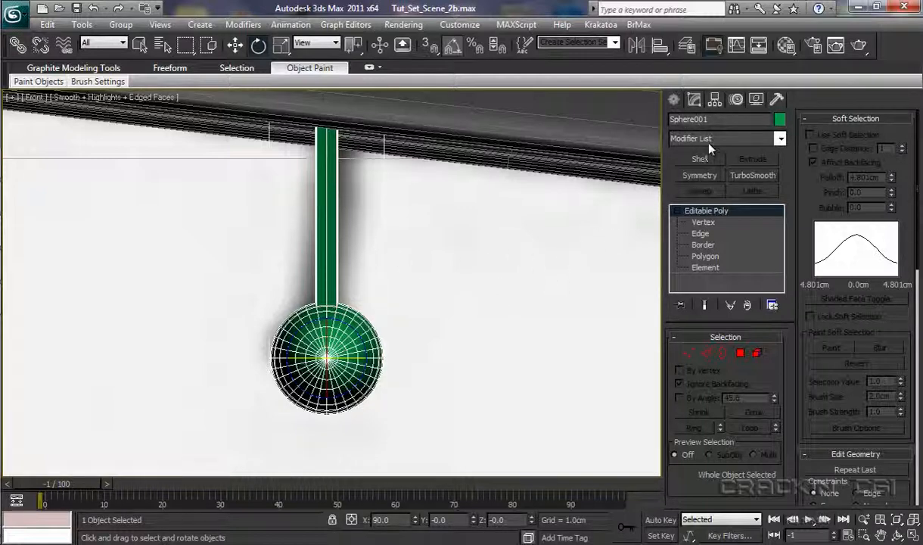
pyautogui.click(714, 99)
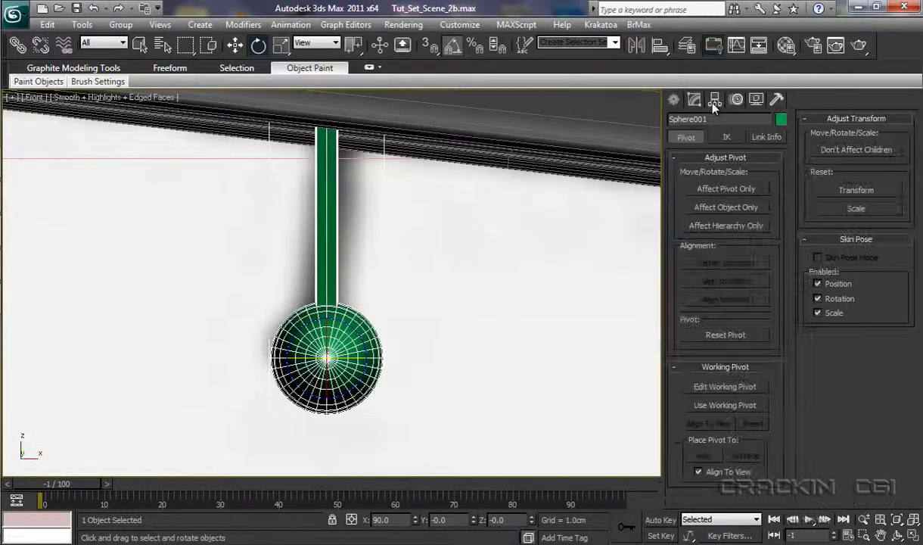
pyautogui.click(722, 188)
pyautogui.moveTo(484, 301); pyautogui.dragTo(409, 358, button='middle')
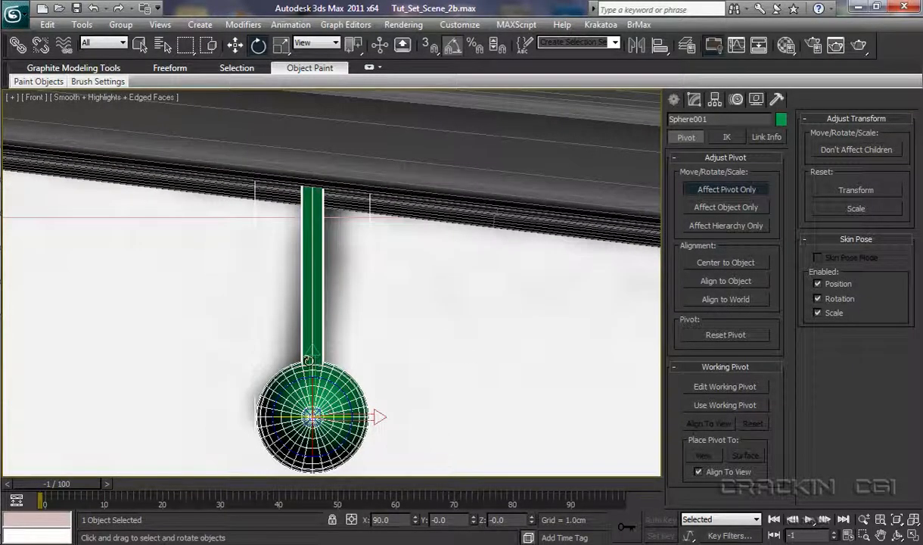
pyautogui.click(235, 45)
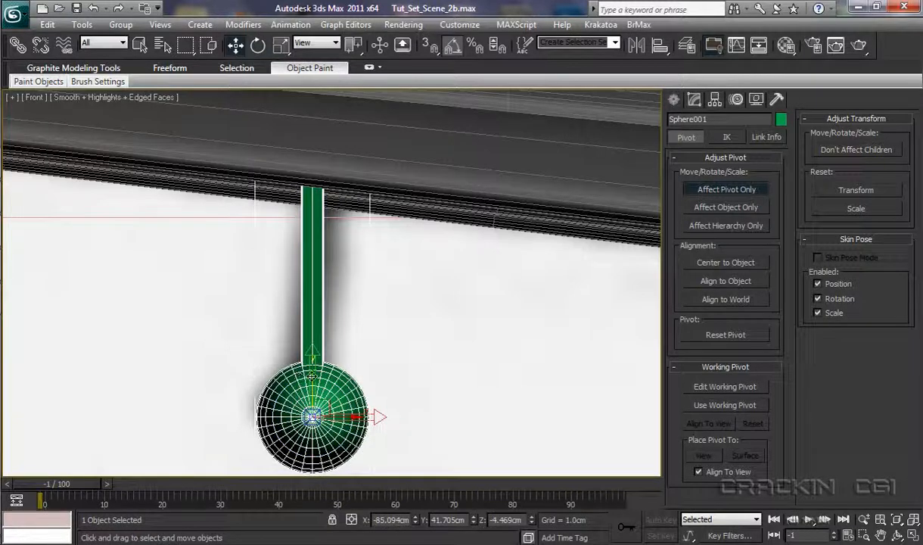
pyautogui.moveTo(311, 375); pyautogui.dragTo(319, 139)
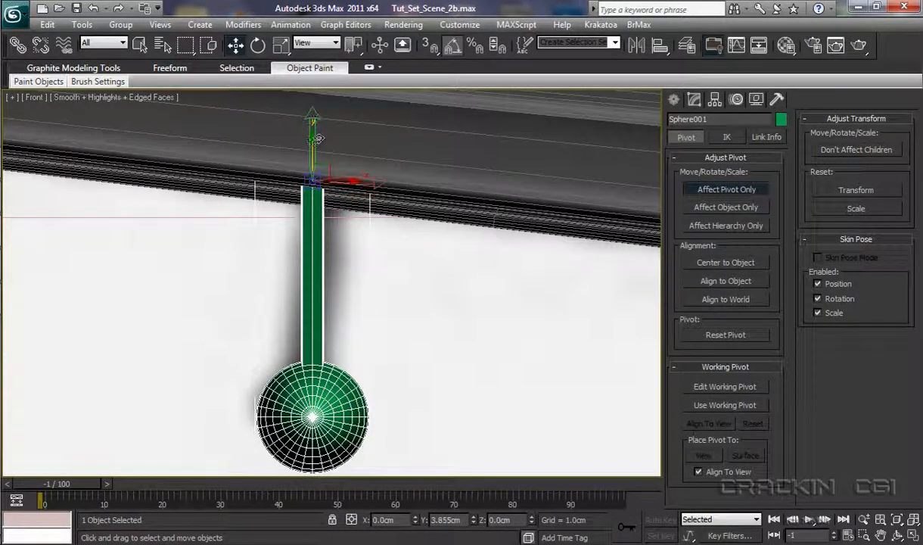
pyautogui.click(725, 190)
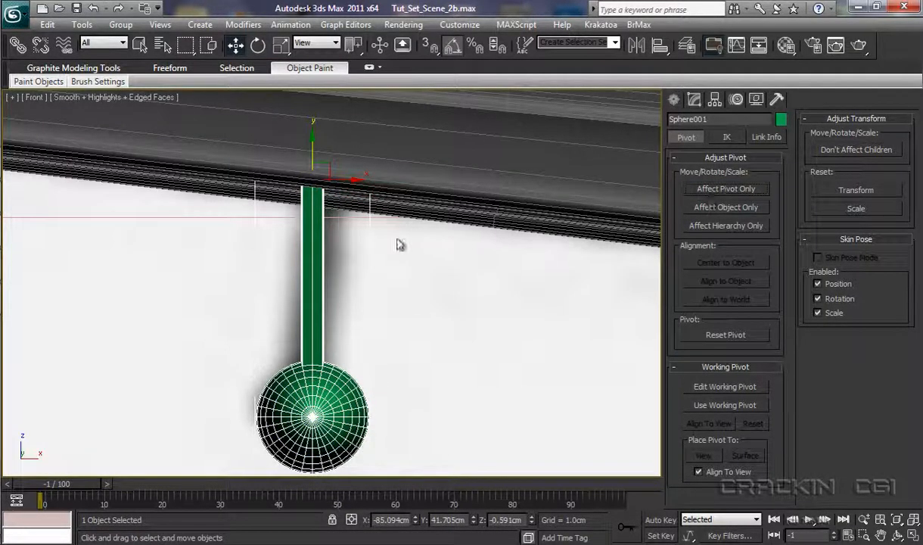
# - Tilt the part about its pivot to suit the wing's slope, shift it inboard to about X -84.8 cm and return to perspective
pyautogui.click(258, 45)
pyautogui.moveTo(355, 147); pyautogui.dragTo(369, 185)
pyautogui.click(235, 45)
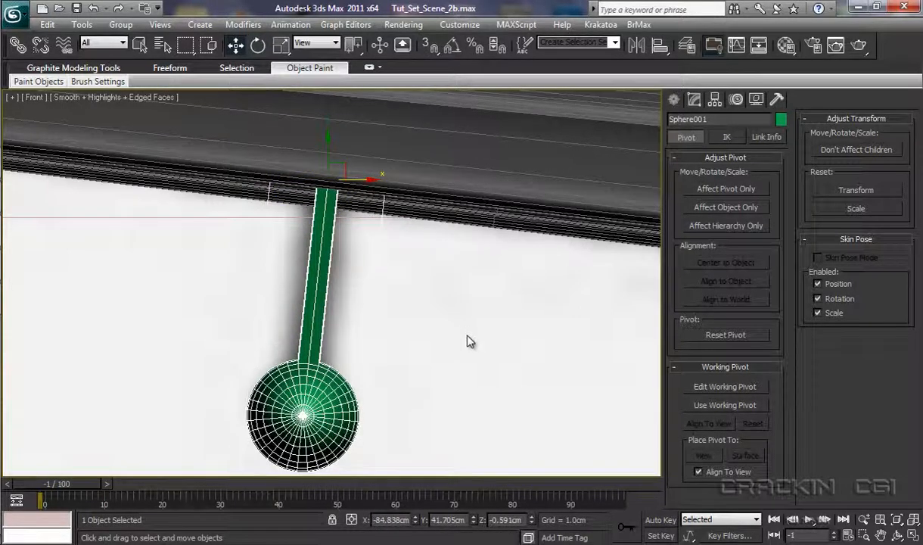
pyautogui.press('p')
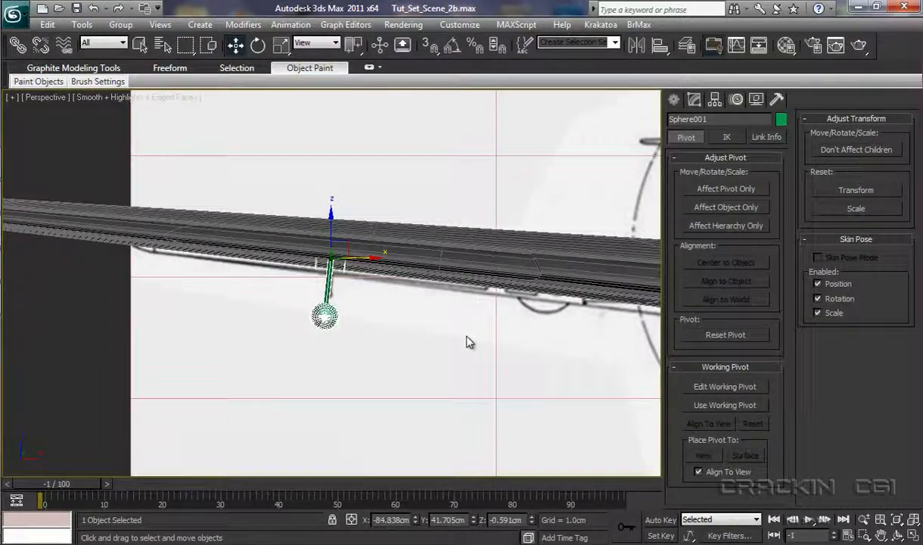
# - Unfreeze the Aileron object in the Front_Wing layer
pyautogui.keyDown('alt'); pyautogui.moveTo(459, 345); pyautogui.dragTo(609, 312, button='middle'); pyautogui.keyUp('alt')
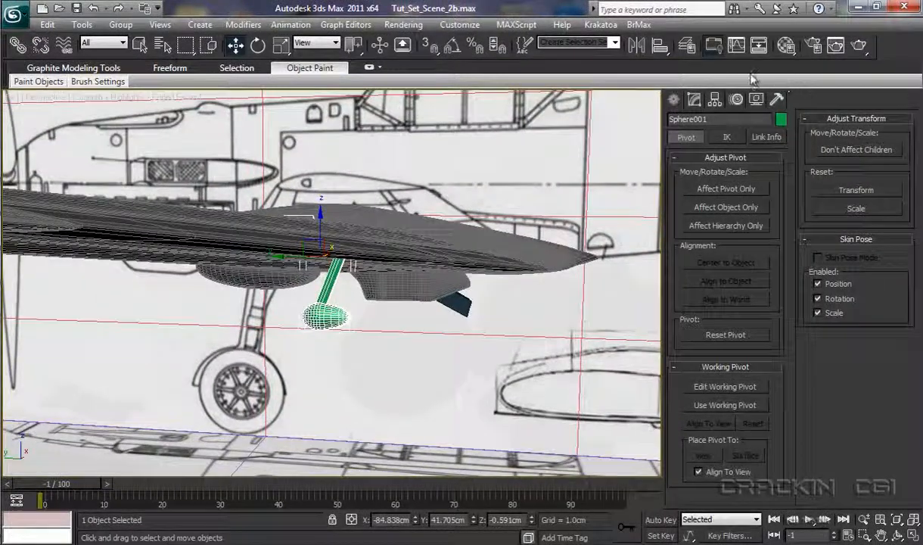
pyautogui.click(687, 46)
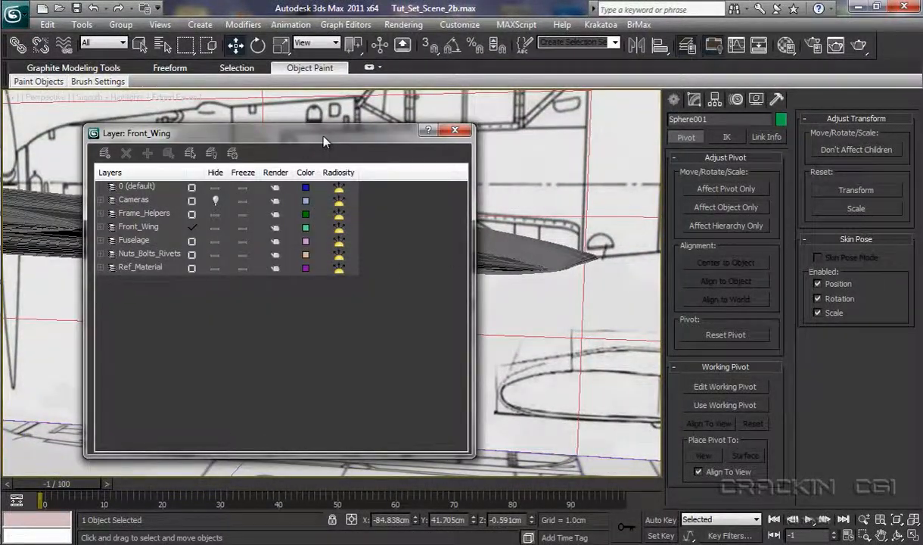
pyautogui.moveTo(324, 143); pyautogui.dragTo(615, 94)
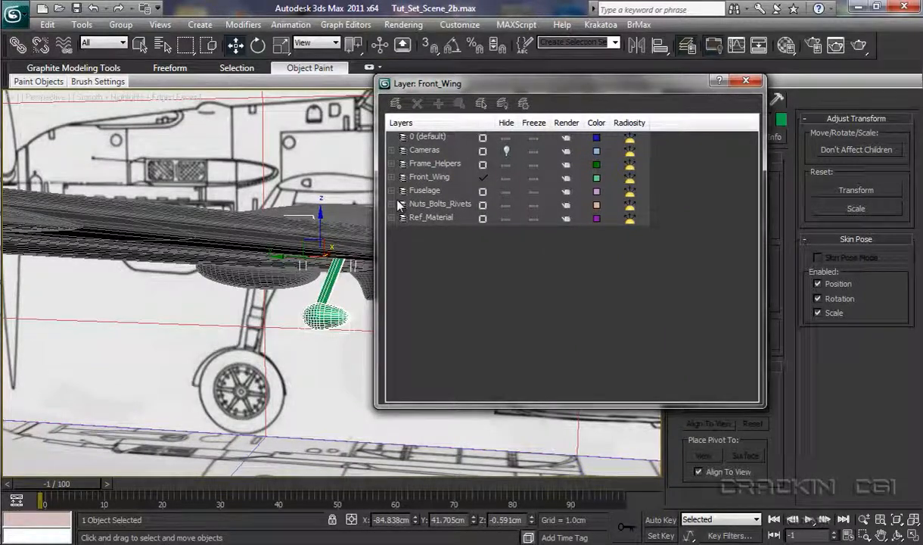
pyautogui.click(392, 177)
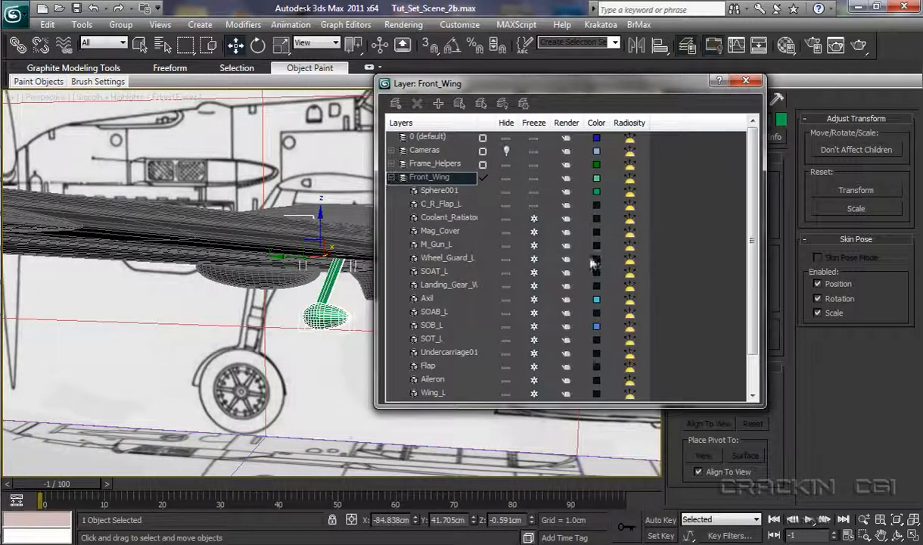
pyautogui.moveTo(753, 238); pyautogui.dragTo(754, 273)
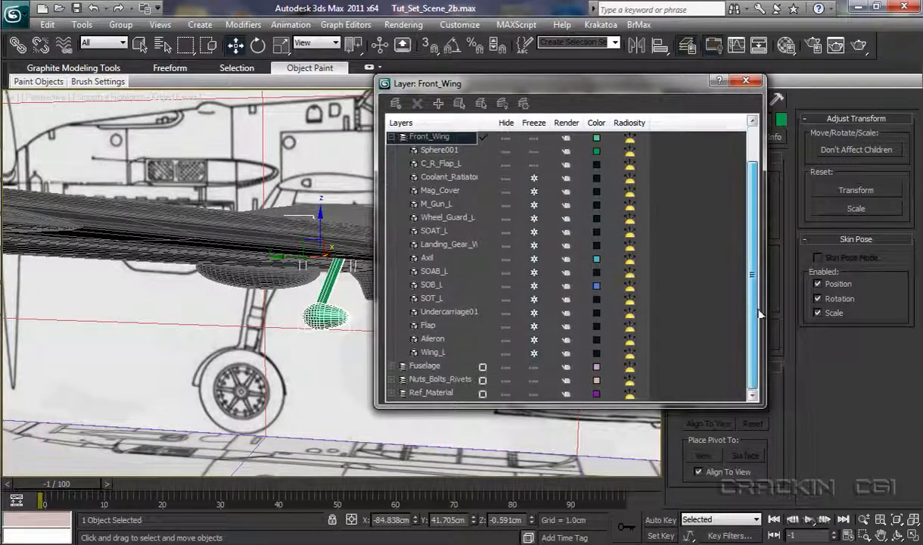
pyautogui.click(534, 340)
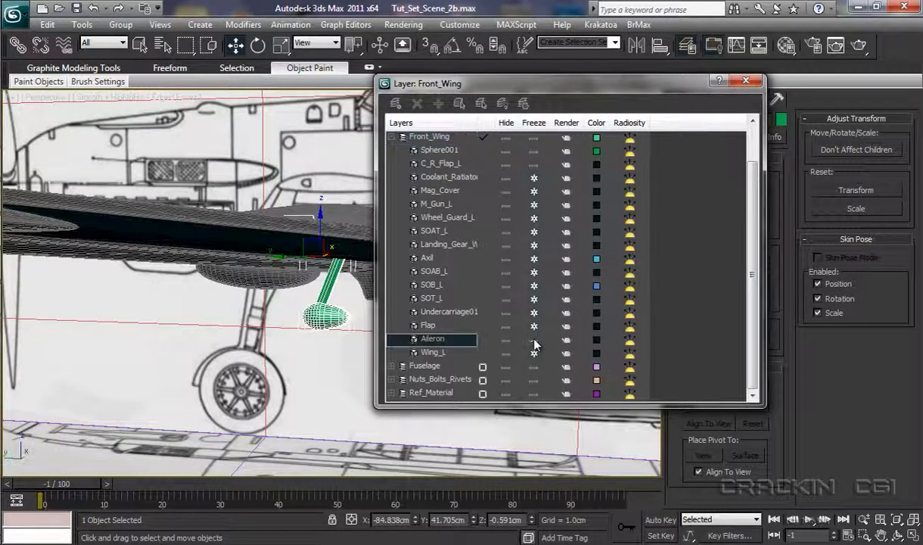
pyautogui.click(744, 84)
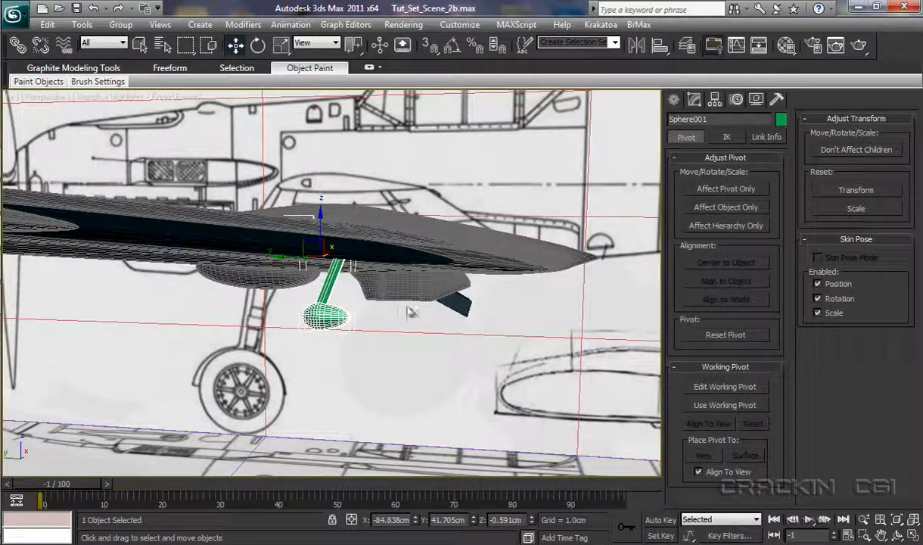
# - Attach the teardrop part to the aileron's editable poly and freeze the combined object
pyautogui.click(405, 255)
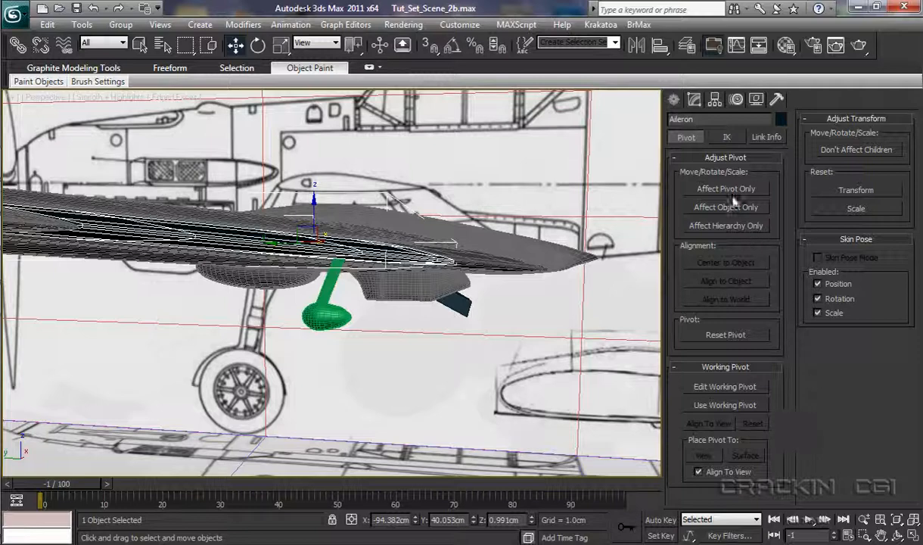
pyautogui.click(694, 100)
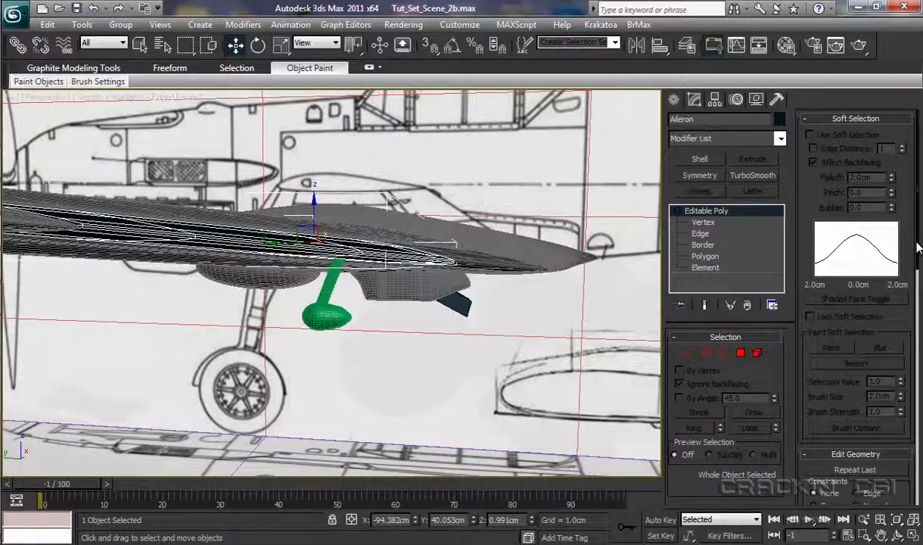
pyautogui.scroll(-10, 917, 246)
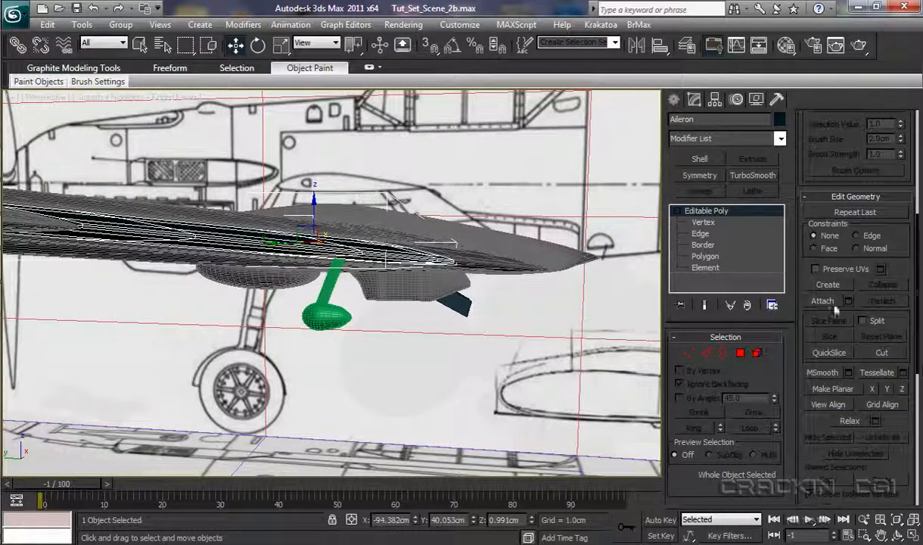
pyautogui.click(823, 302)
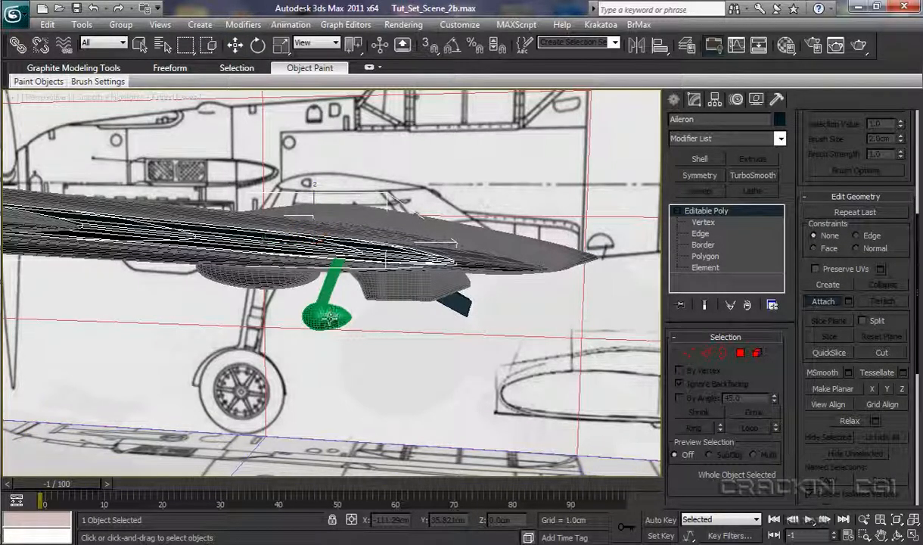
pyautogui.click(329, 314)
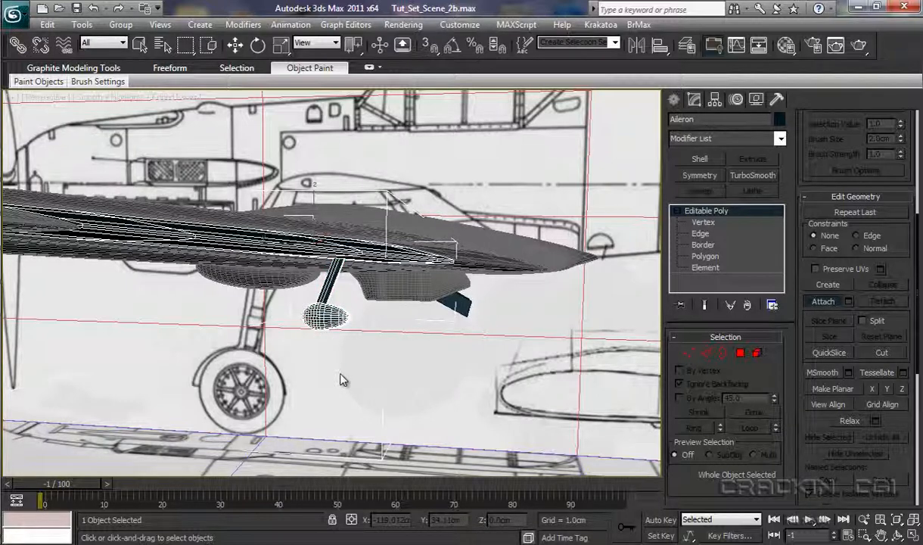
pyautogui.rightClick(326, 321)
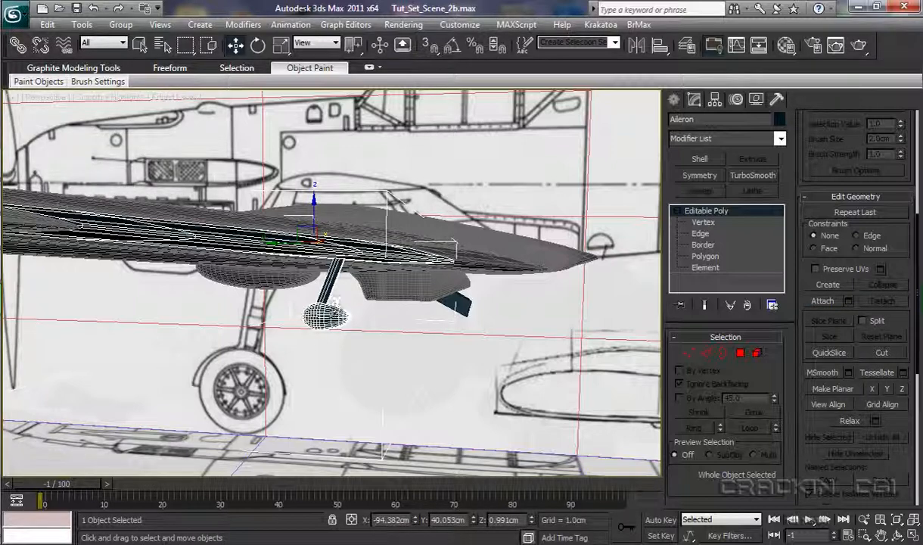
pyautogui.rightClick(326, 308)
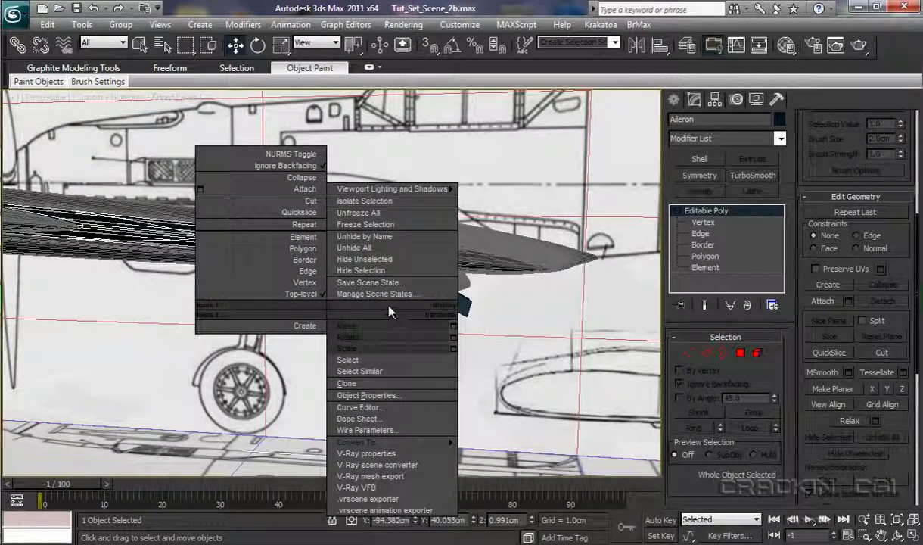
pyautogui.click(386, 226)
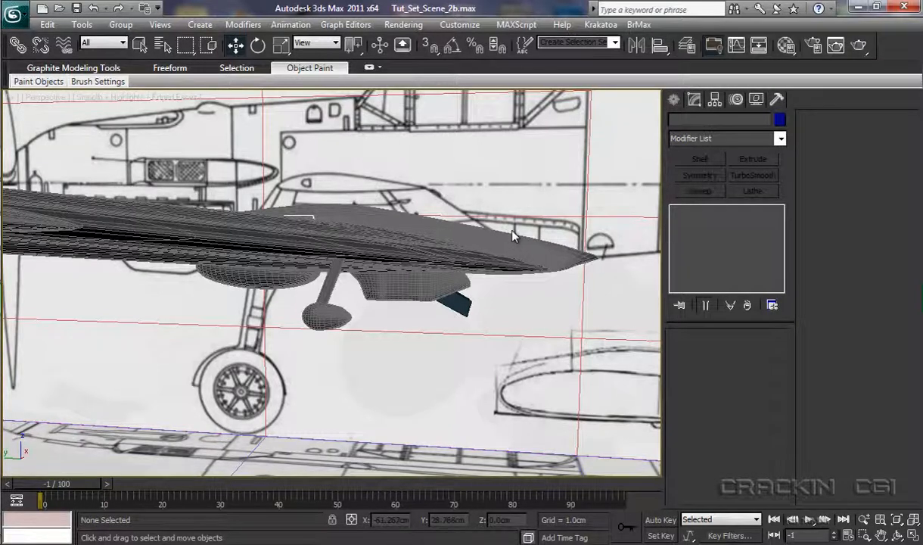
pyautogui.moveTo(512, 317); pyautogui.dragTo(539, 323, button='middle')
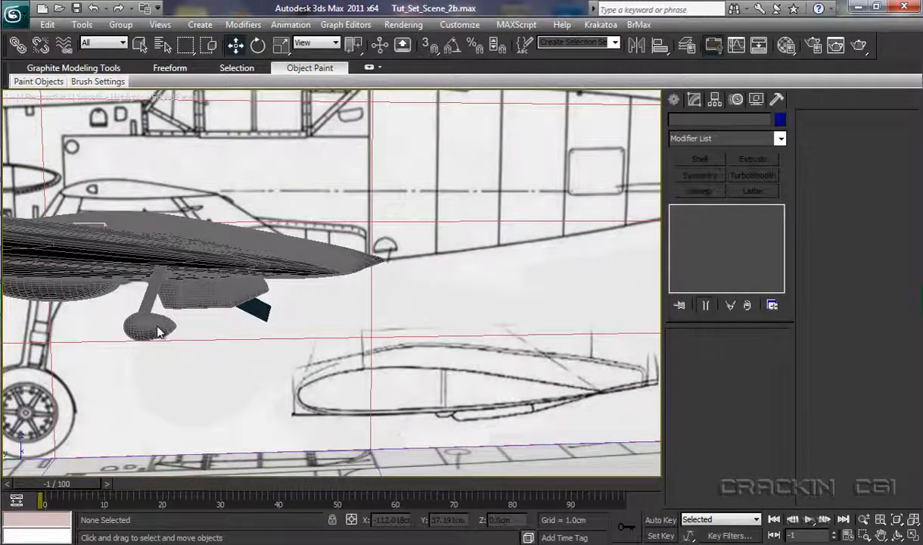
pyautogui.keyDown('alt'); pyautogui.moveTo(158, 330); pyautogui.dragTo(568, 248, button='middle'); pyautogui.keyUp('alt')
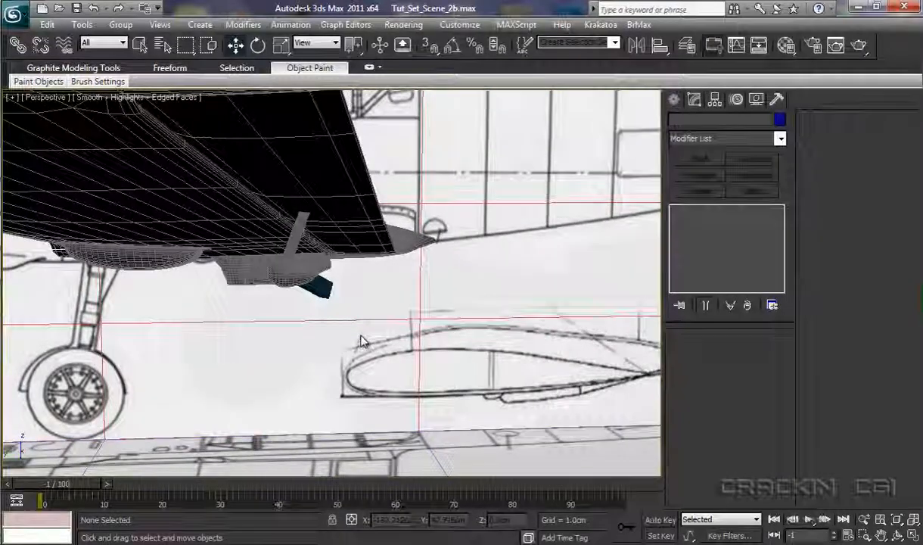
pyautogui.keyDown('alt'); pyautogui.moveTo(361, 341); pyautogui.dragTo(382, 341, button='middle'); pyautogui.keyUp('alt')
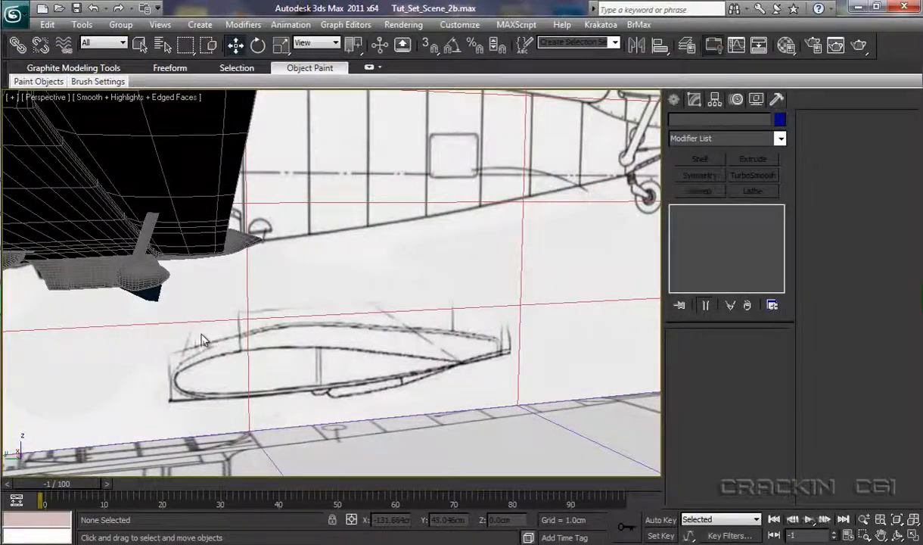
pyautogui.keyDown('alt'); pyautogui.moveTo(229, 325); pyautogui.dragTo(196, 314, button='middle'); pyautogui.keyUp('alt')
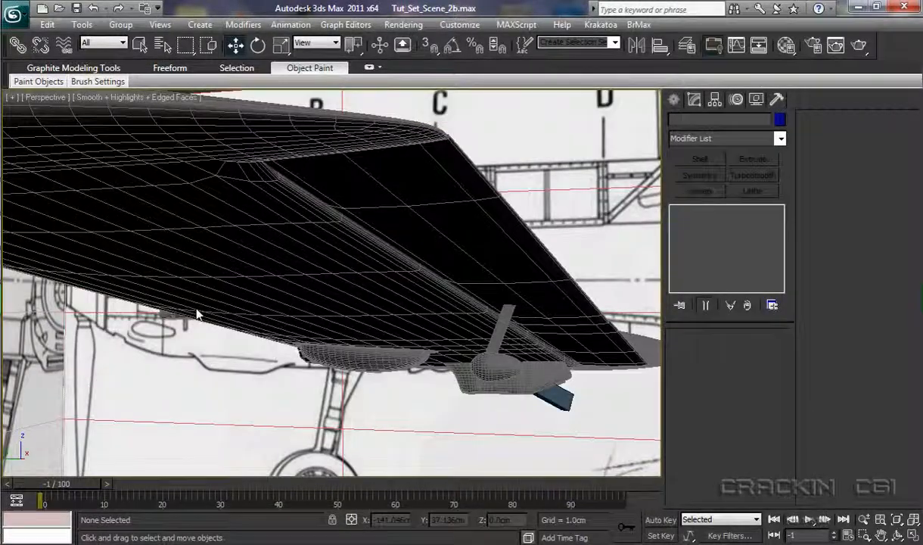